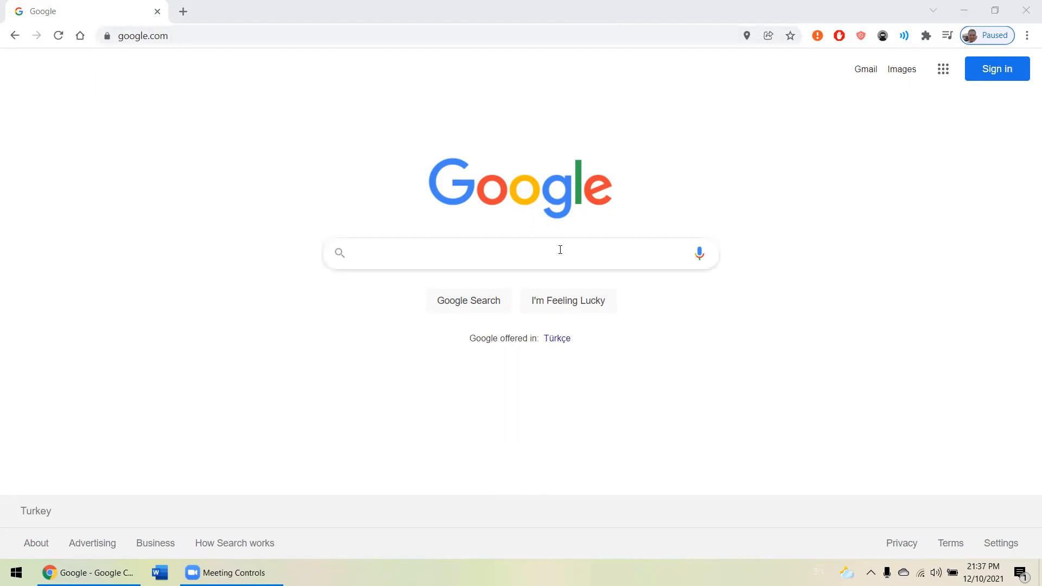
- Search Google for "classroom" and open the Google Classroom result
{"action": "type", "text": "classg"}
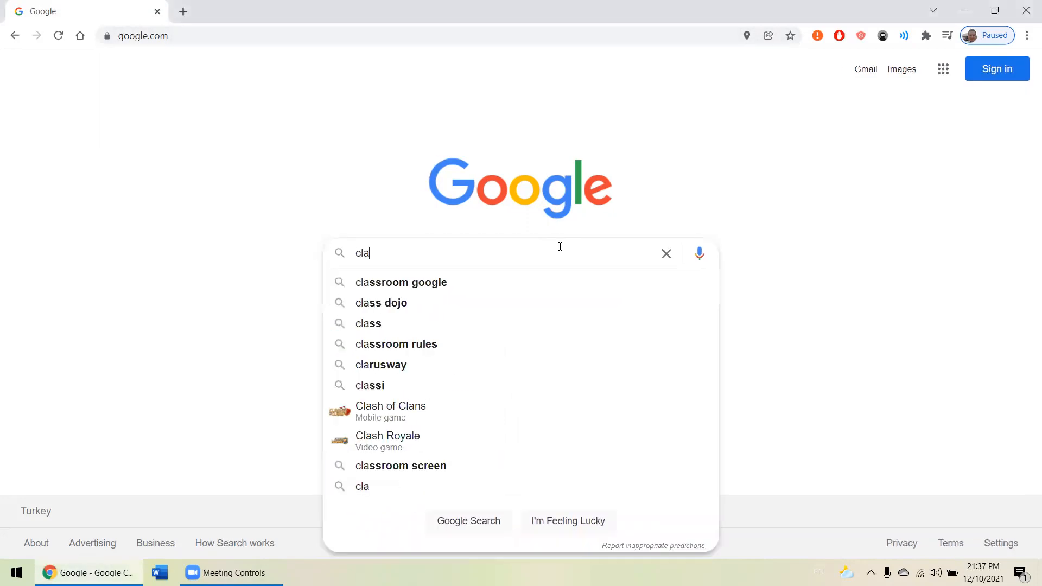
{"action": "key", "text": "BackSpace"}
{"action": "type", "text": "room"}
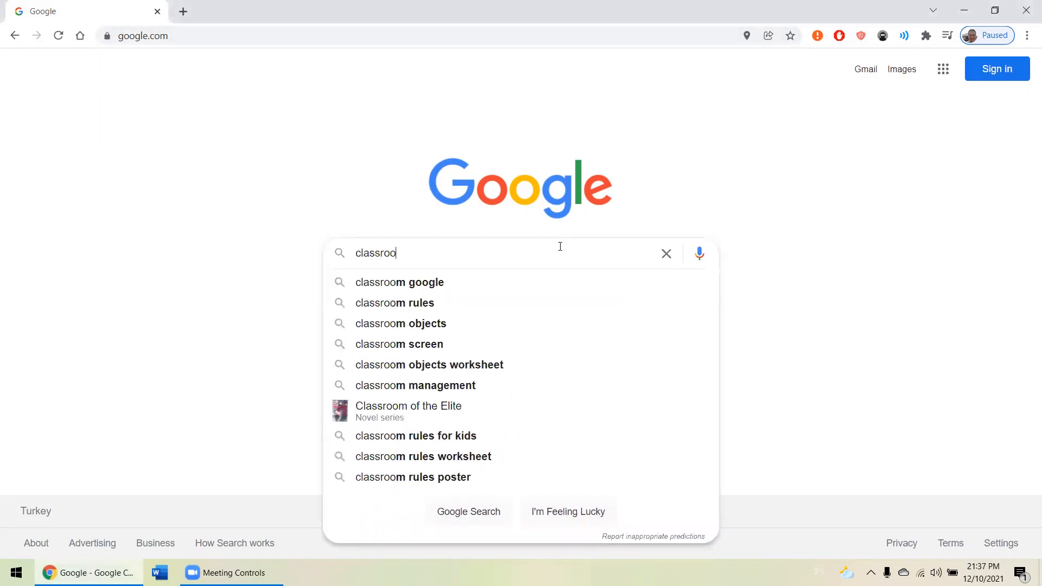
{"action": "key", "text": "Return"}
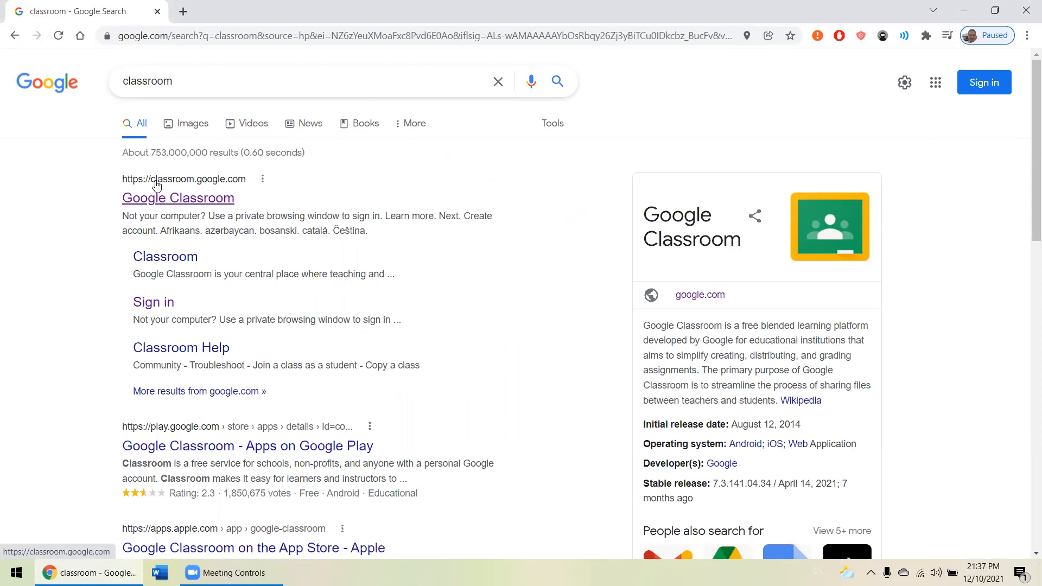
{"action": "left_click", "coordinate": [227, 206]}
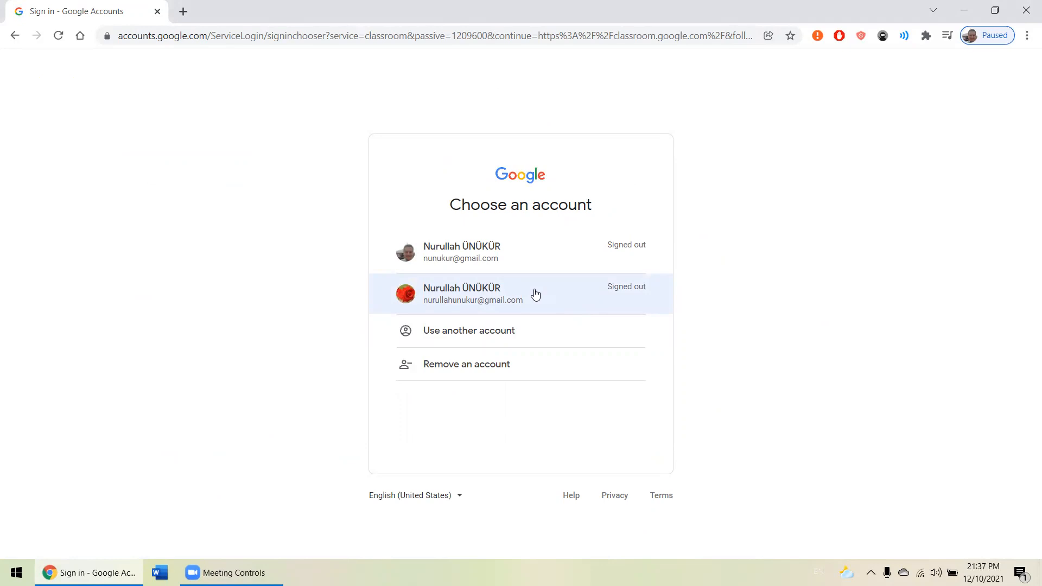
- Sign in to Google Classroom with the second account in the account list
{"action": "left_click", "coordinate": [536, 294]}
{"action": "left_click", "coordinate": [628, 382]}
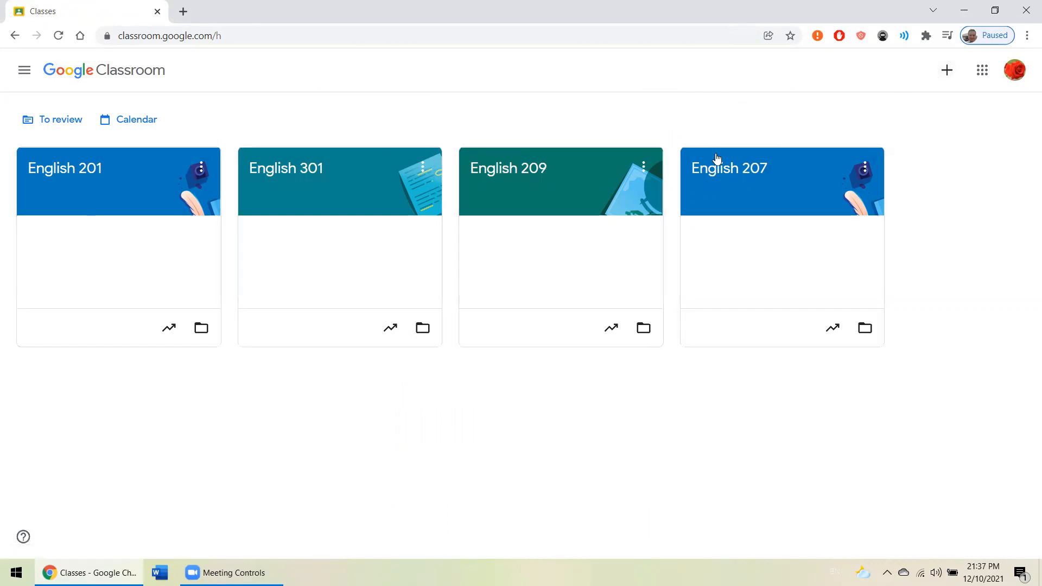
- Start creating a class and accept the notice about not using Classroom at a school with students
{"action": "left_click", "coordinate": [944, 77]}
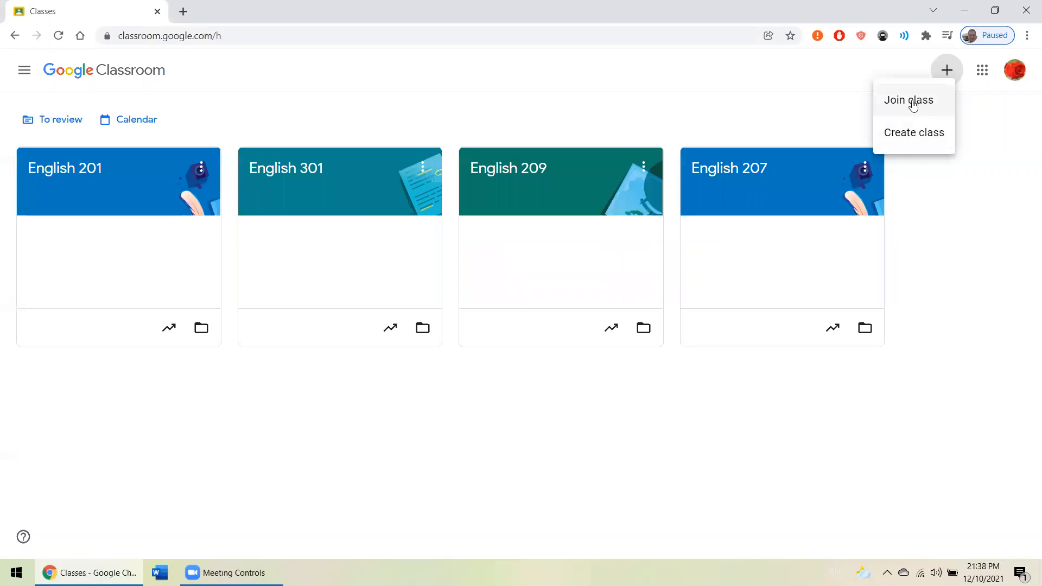
{"action": "left_click", "coordinate": [914, 139]}
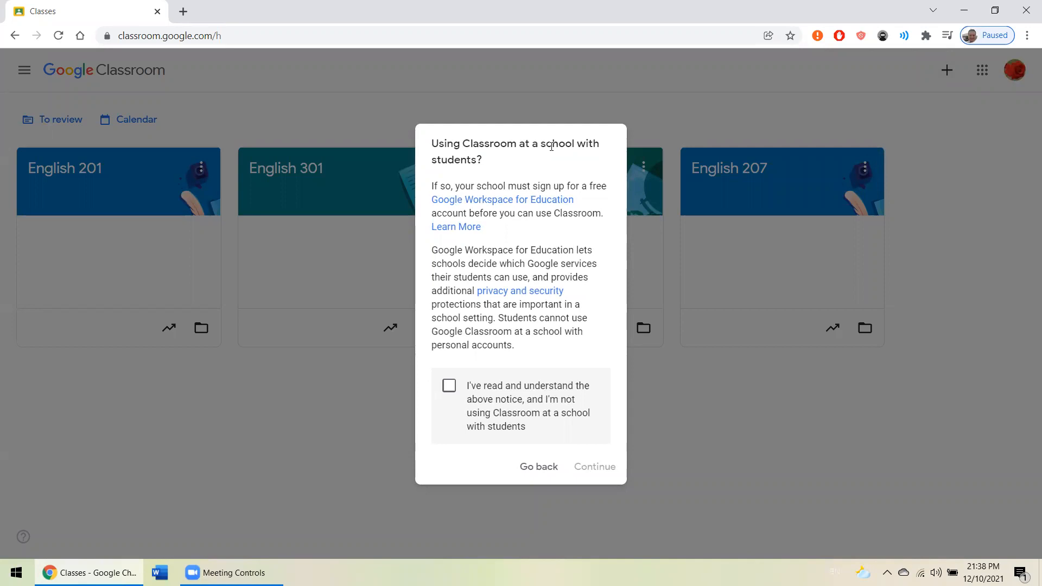
{"action": "double_click", "coordinate": [551, 147]}
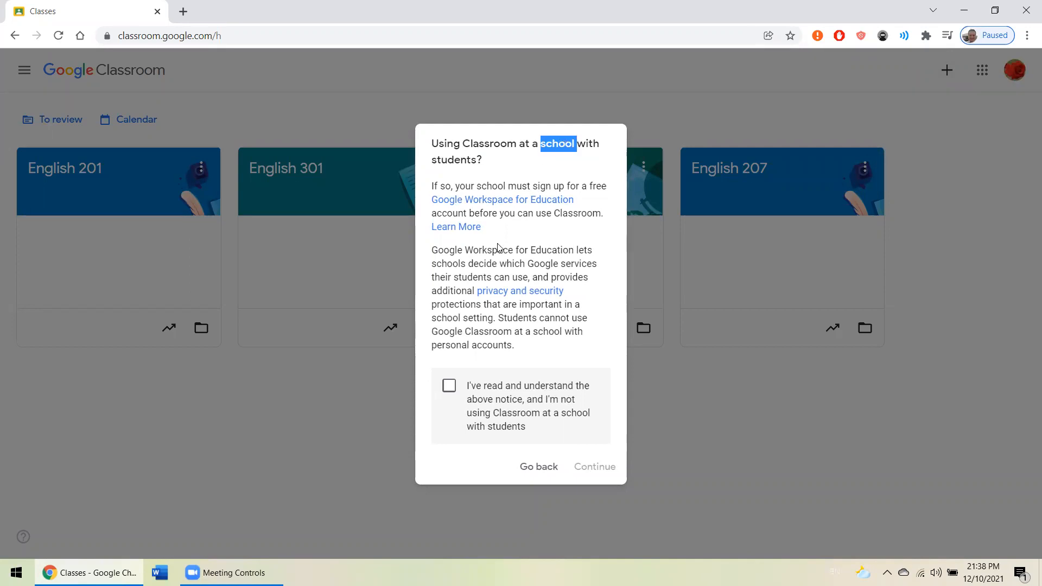
{"action": "left_click", "coordinate": [481, 387]}
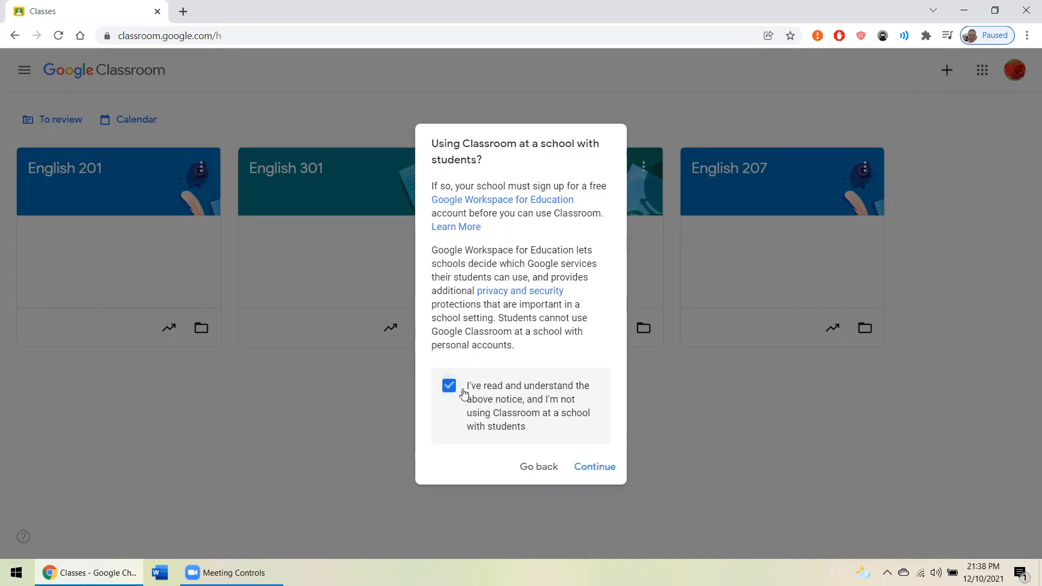
{"action": "left_click", "coordinate": [604, 472]}
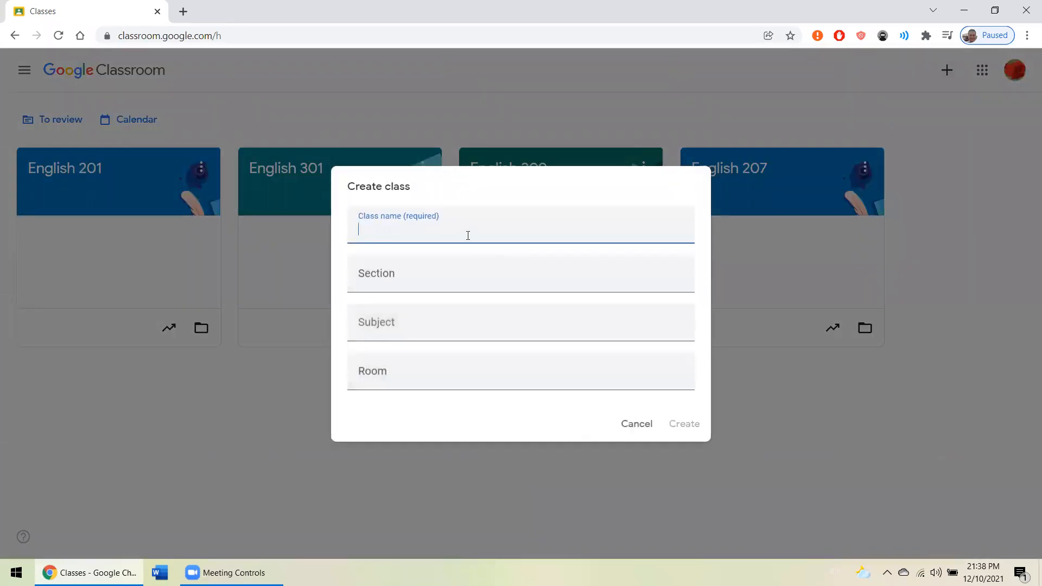
- Create a class named "English 101" with the subject "Goals" and dismiss the introductory announcement tips
{"action": "type", "text": "English 101"}
{"action": "left_click", "coordinate": [438, 325]}
{"action": "left_click", "coordinate": [409, 363]}
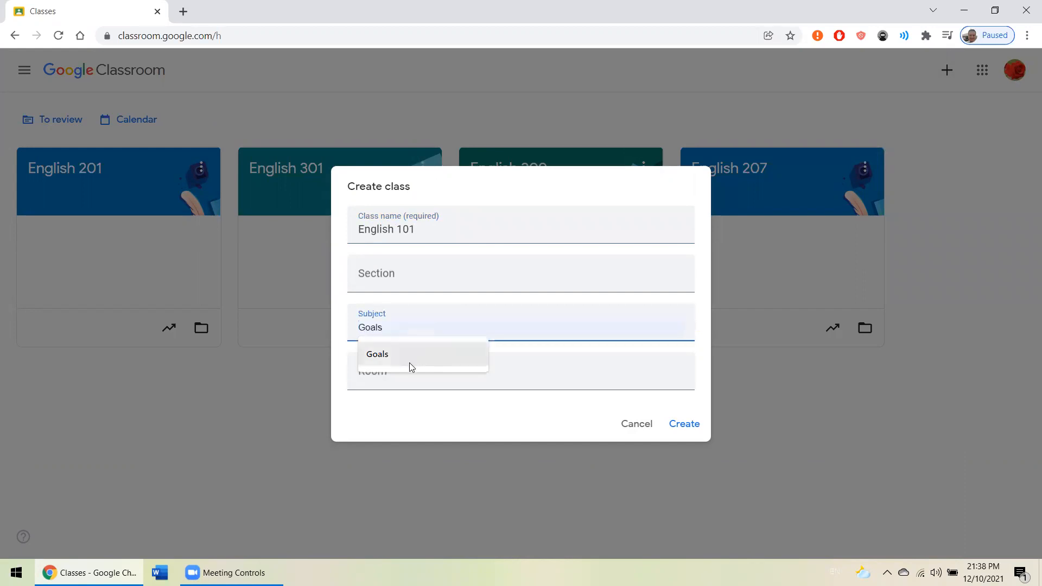
{"action": "left_click", "coordinate": [685, 423]}
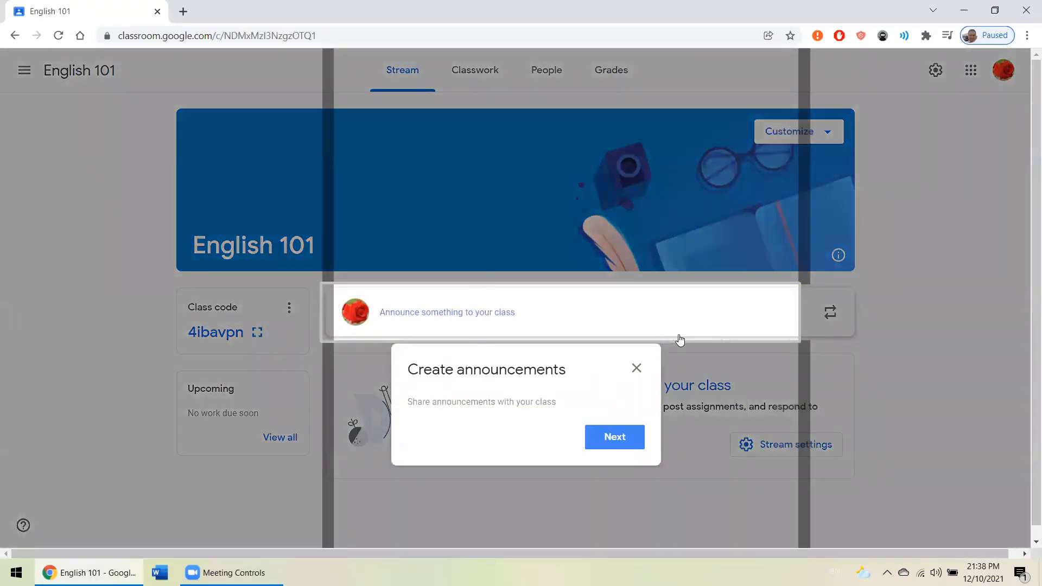
{"action": "left_click", "coordinate": [624, 439]}
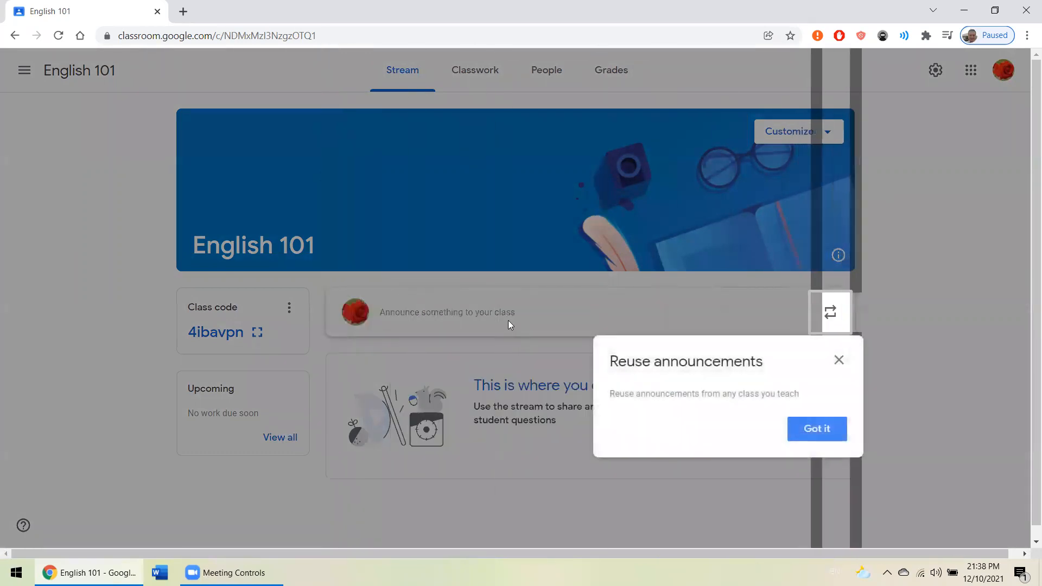
{"action": "left_click", "coordinate": [814, 431]}
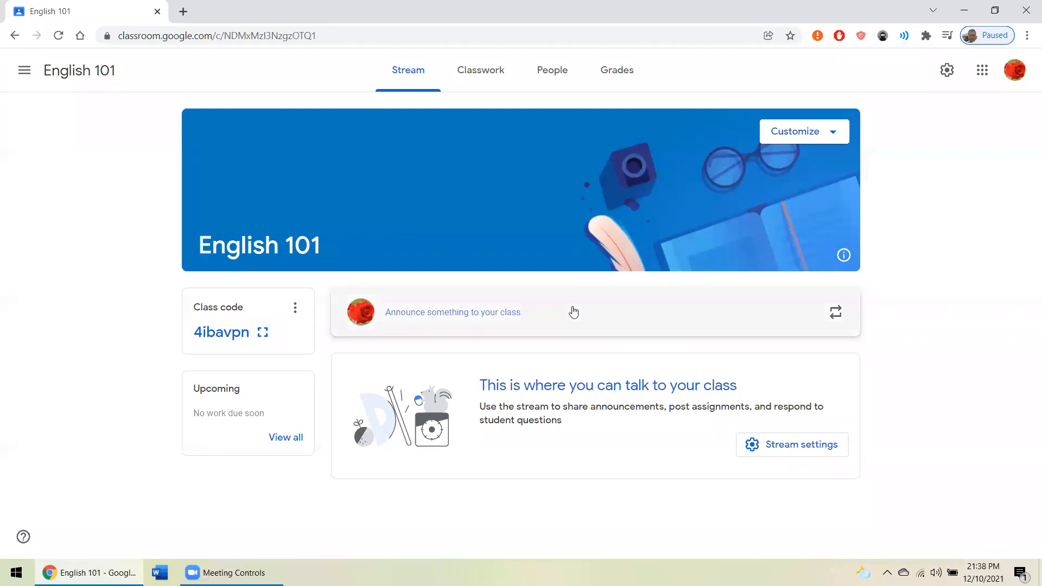
- Write the announcement "Welcome to English 101" for all students in the class stream
{"action": "left_click", "coordinate": [573, 311]}
{"action": "left_click", "coordinate": [626, 244]}
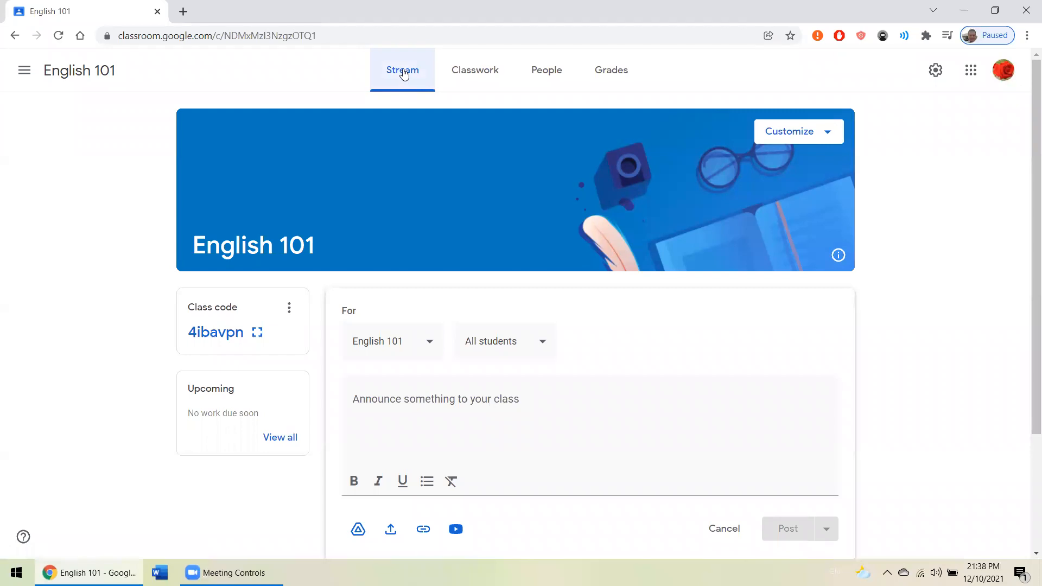
{"action": "scroll", "coordinate": [441, 271], "scroll_direction": "down", "scroll_amount": 3}
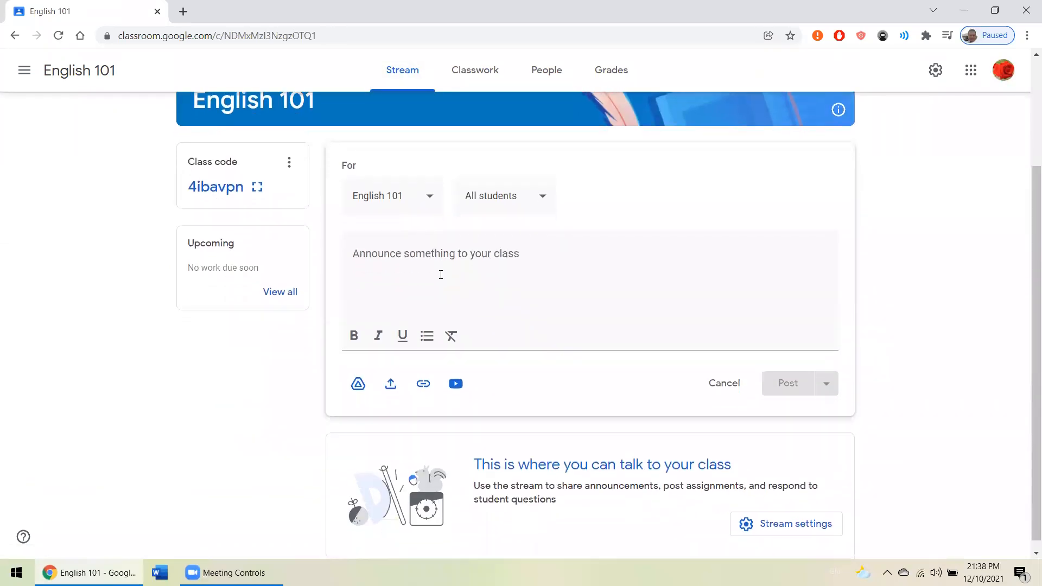
{"action": "scroll", "coordinate": [506, 268], "scroll_direction": "up", "scroll_amount": 1}
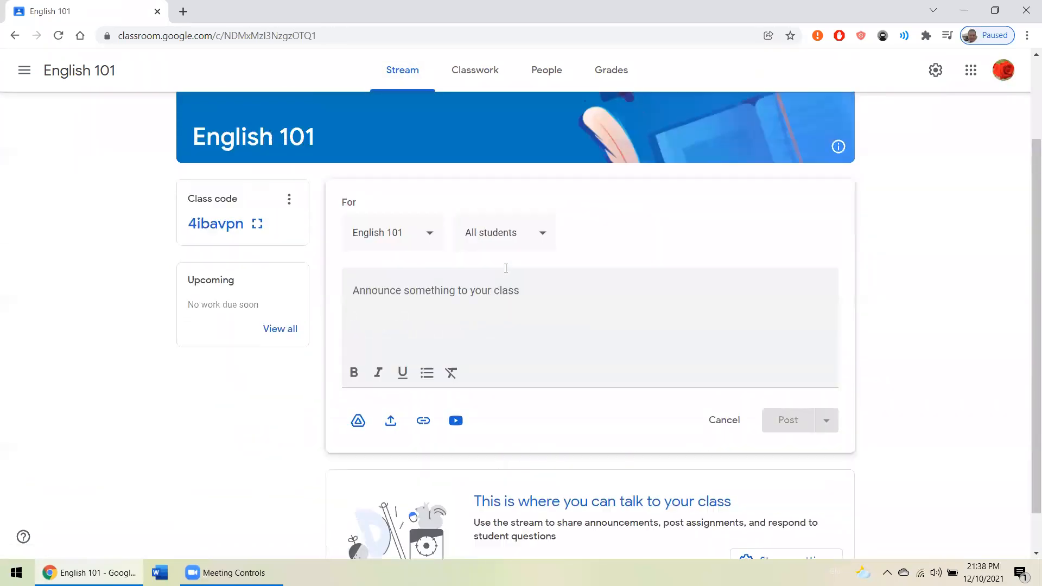
{"action": "scroll", "coordinate": [494, 250], "scroll_direction": "up", "scroll_amount": 2}
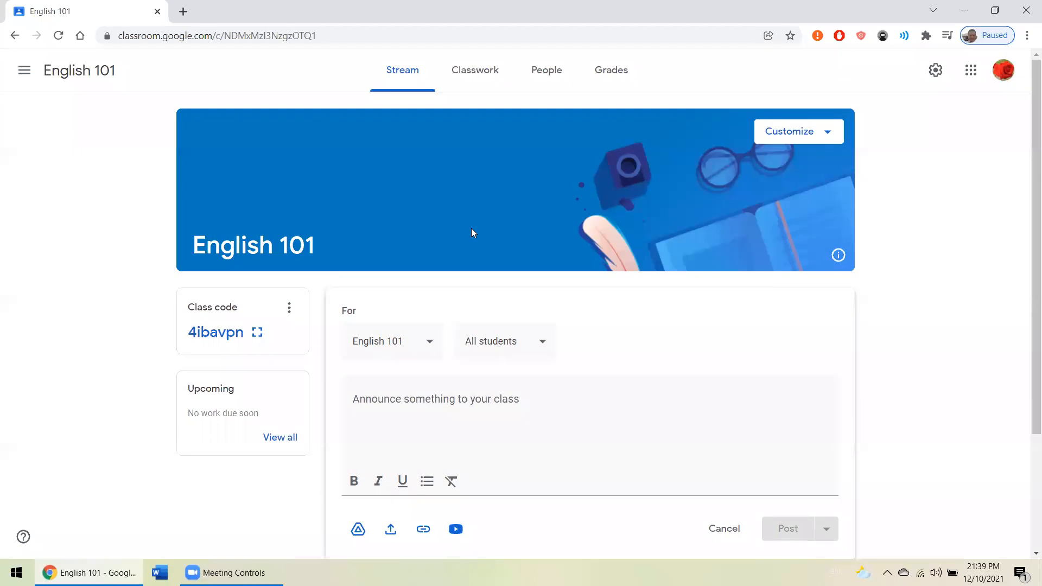
{"action": "scroll", "coordinate": [471, 232], "scroll_direction": "down", "scroll_amount": 3}
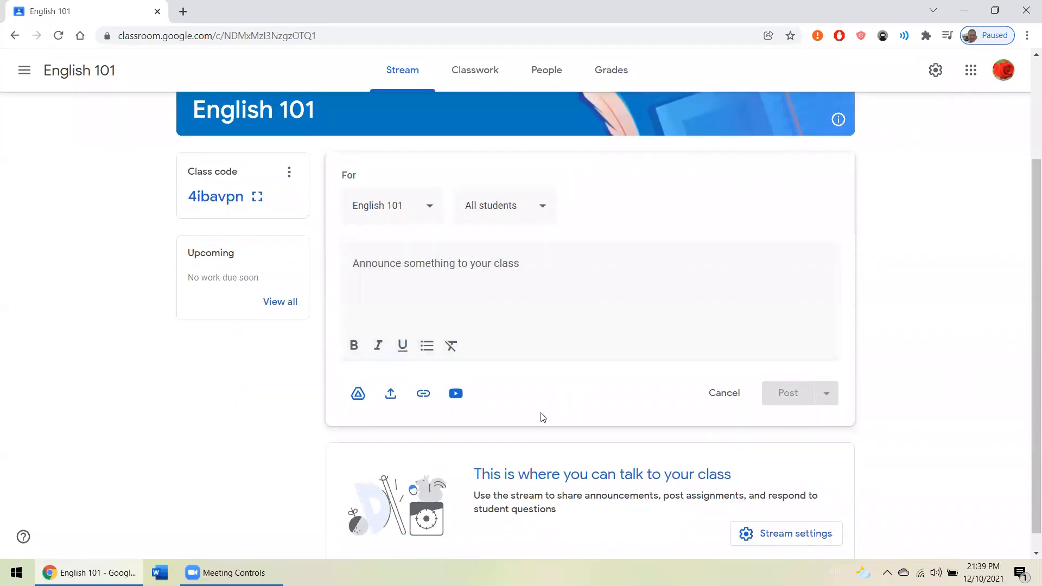
{"action": "scroll", "coordinate": [495, 359], "scroll_direction": "up", "scroll_amount": 3}
{"action": "left_click", "coordinate": [467, 410]}
{"action": "type", "text": "WI"}
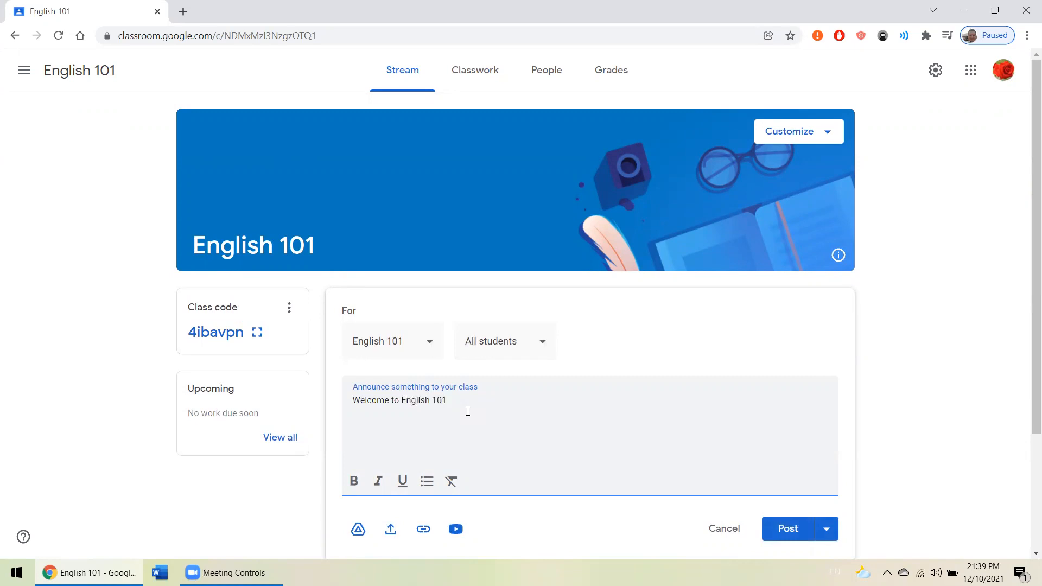
- View the scheduling options for the announcement and close them without scheduling it
{"action": "scroll", "coordinate": [651, 347], "scroll_direction": "down", "scroll_amount": 3}
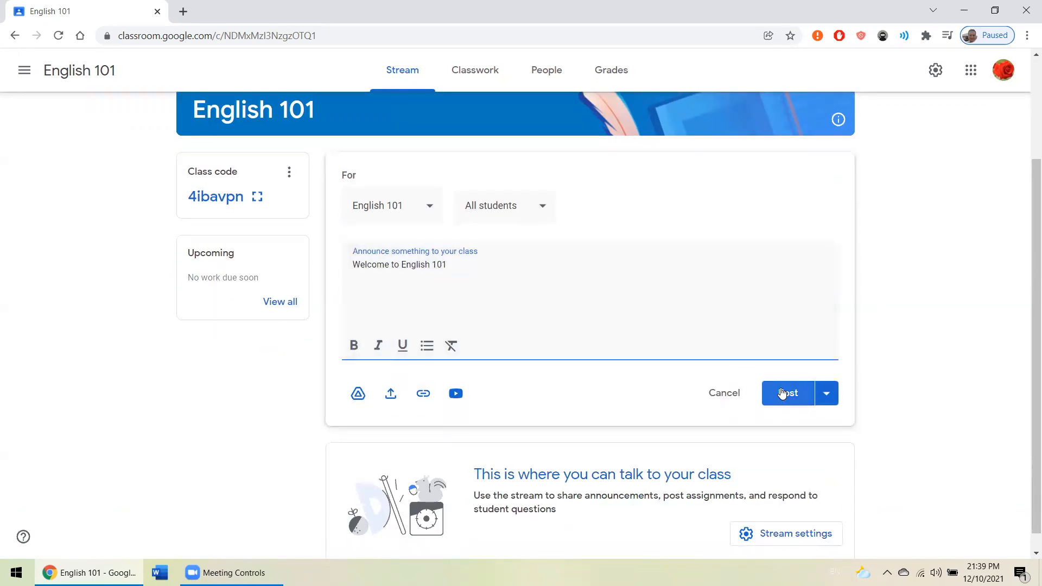
{"action": "left_click", "coordinate": [827, 400]}
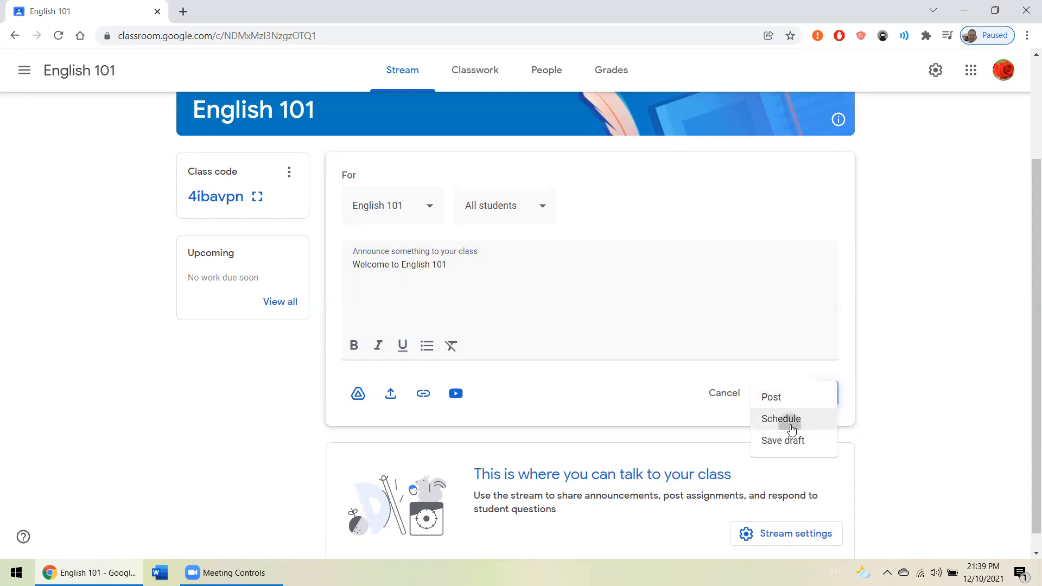
{"action": "left_click", "coordinate": [792, 429]}
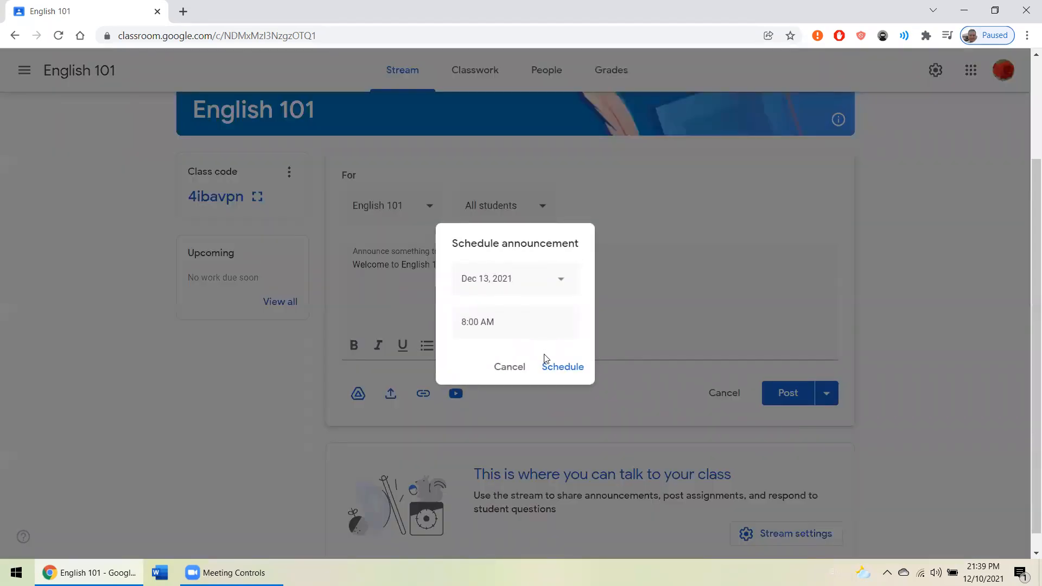
{"action": "left_click", "coordinate": [500, 369]}
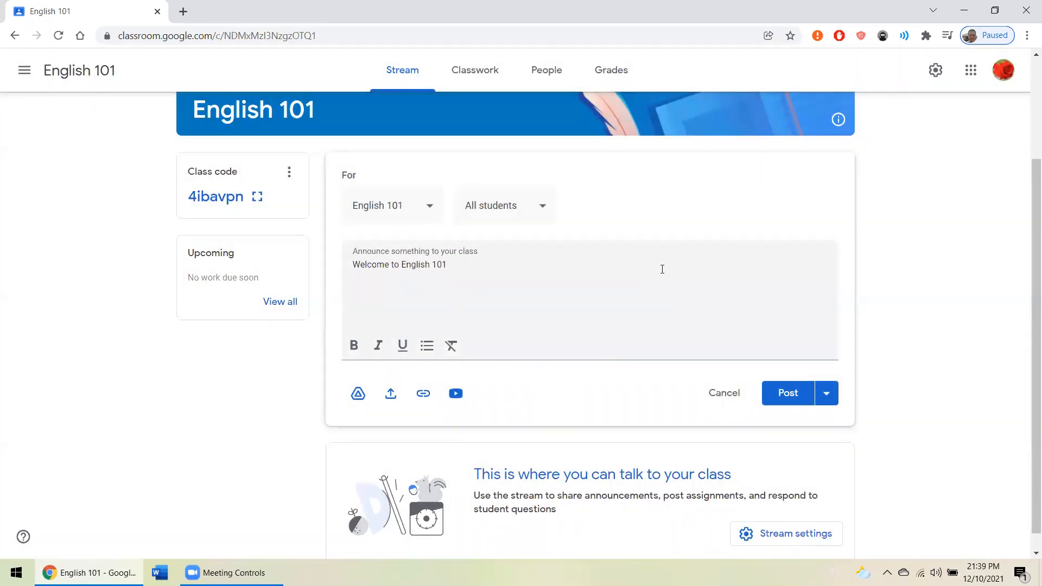
- Add an exclamation mark at the end of the welcome announcement and post it to English 101
{"action": "left_click", "coordinate": [540, 269]}
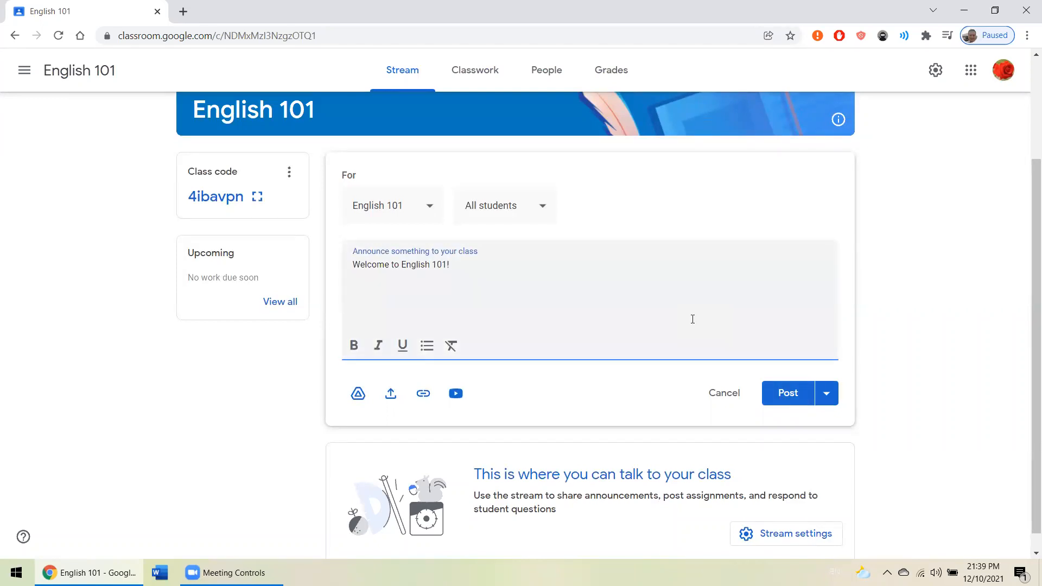
{"action": "left_click", "coordinate": [789, 392]}
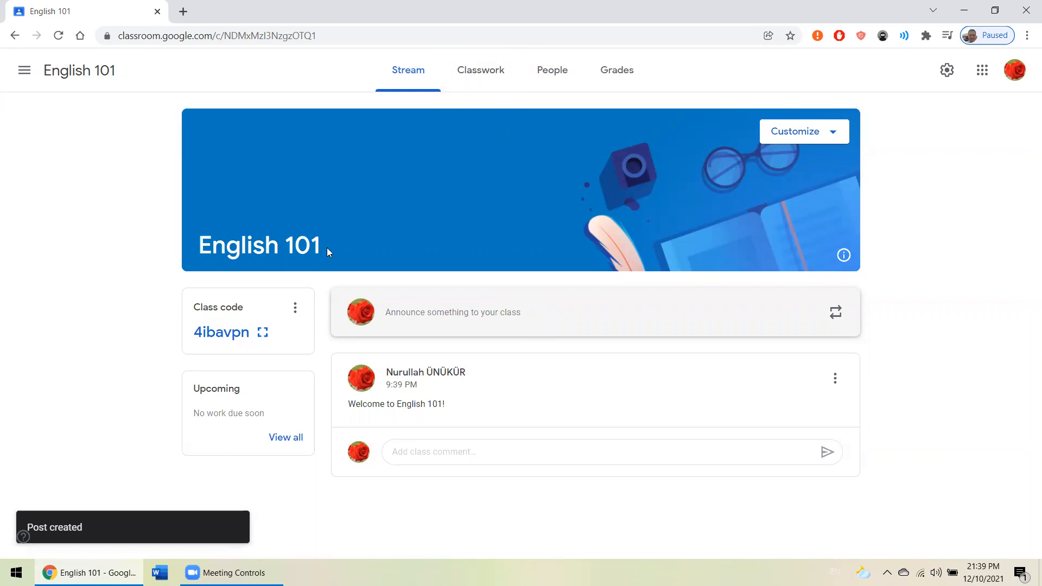
- Display the class code enlarged, highlight it, and close the enlarged view
{"action": "triple_click", "coordinate": [228, 310]}
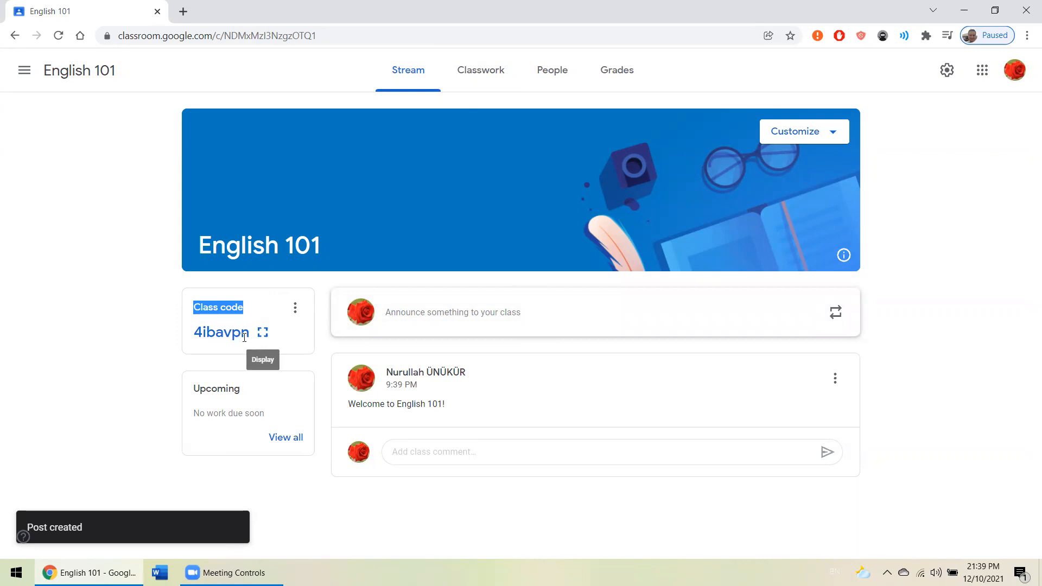
{"action": "left_click", "coordinate": [263, 332]}
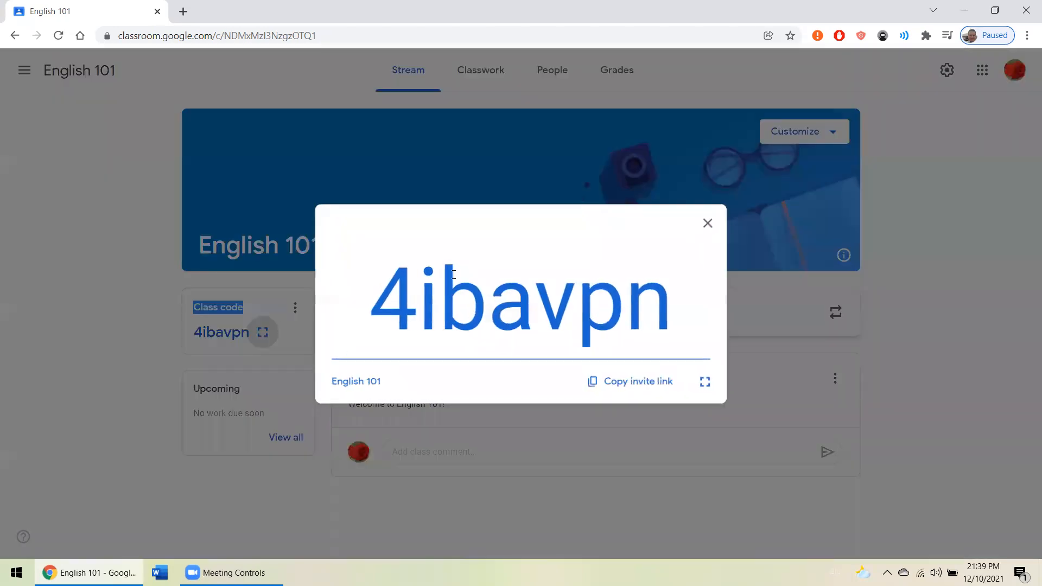
{"action": "double_click", "coordinate": [587, 304]}
{"action": "right_click", "coordinate": [587, 304]}
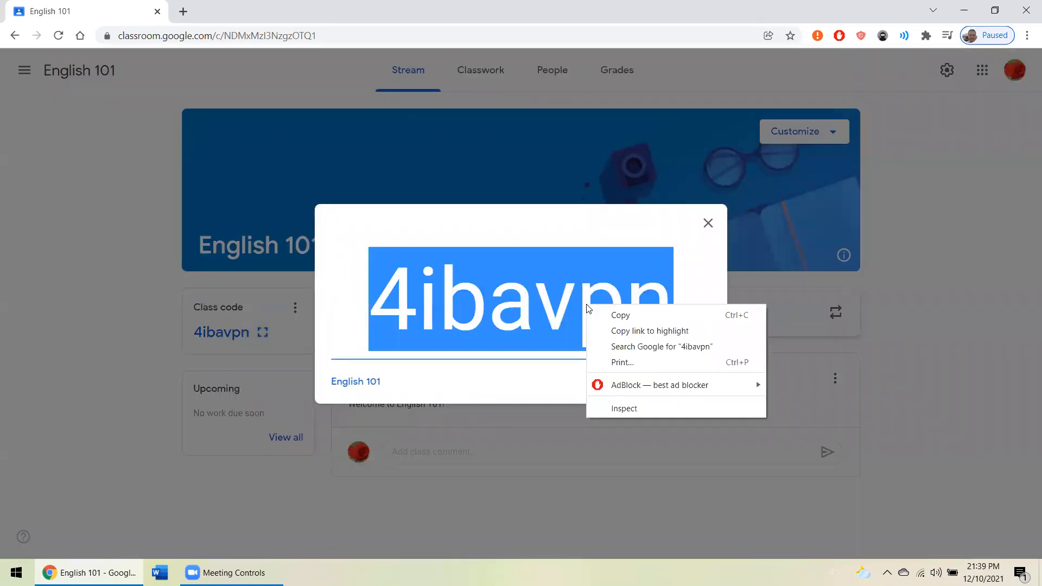
{"action": "left_click", "coordinate": [567, 248]}
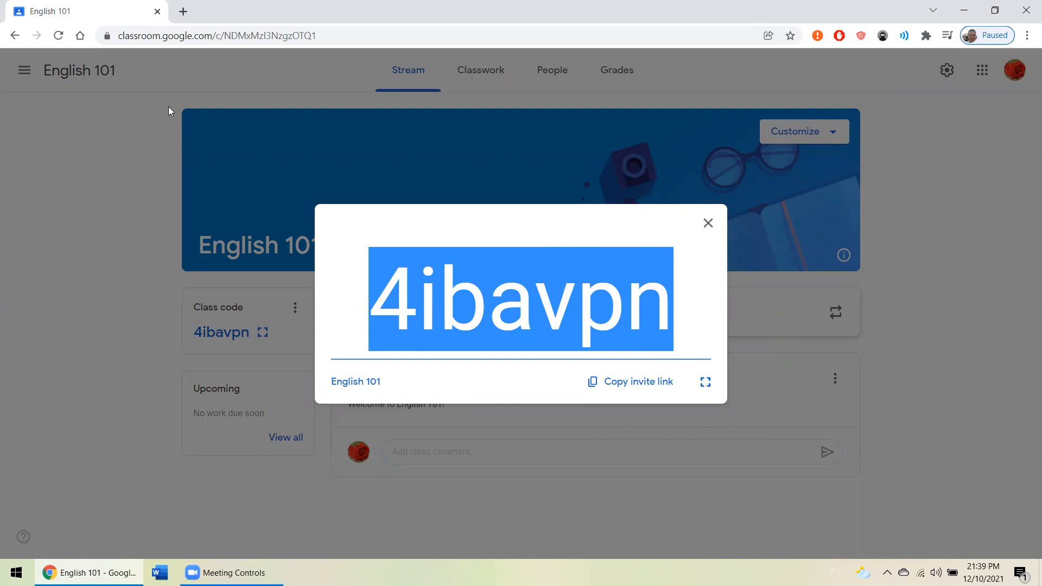
{"action": "left_click", "coordinate": [54, 135]}
- View the join-class form from the classes overview without joining, and return to the English 101 class
{"action": "left_click", "coordinate": [24, 70]}
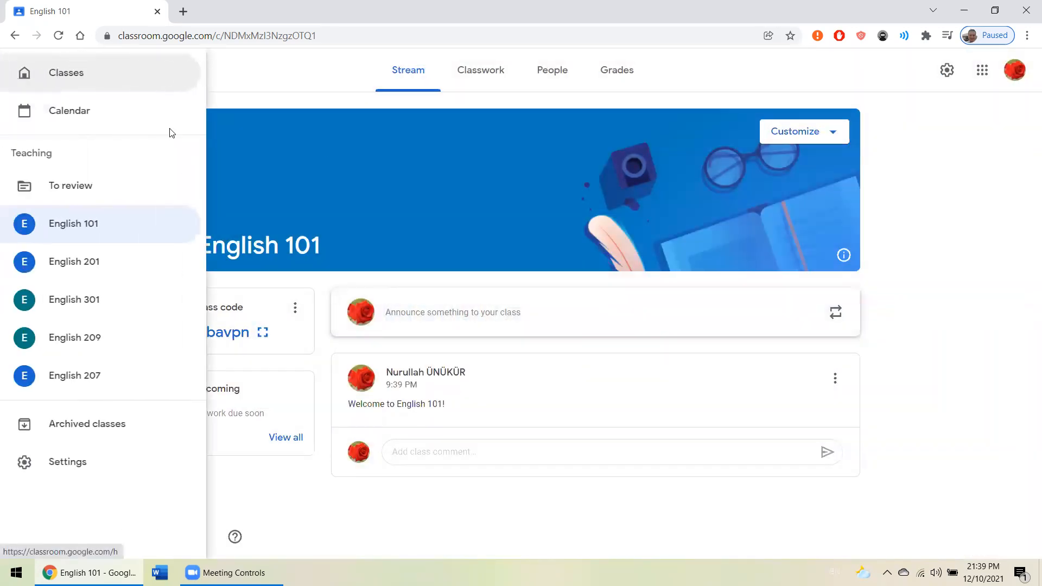
{"action": "left_click", "coordinate": [109, 76]}
{"action": "left_click", "coordinate": [933, 81]}
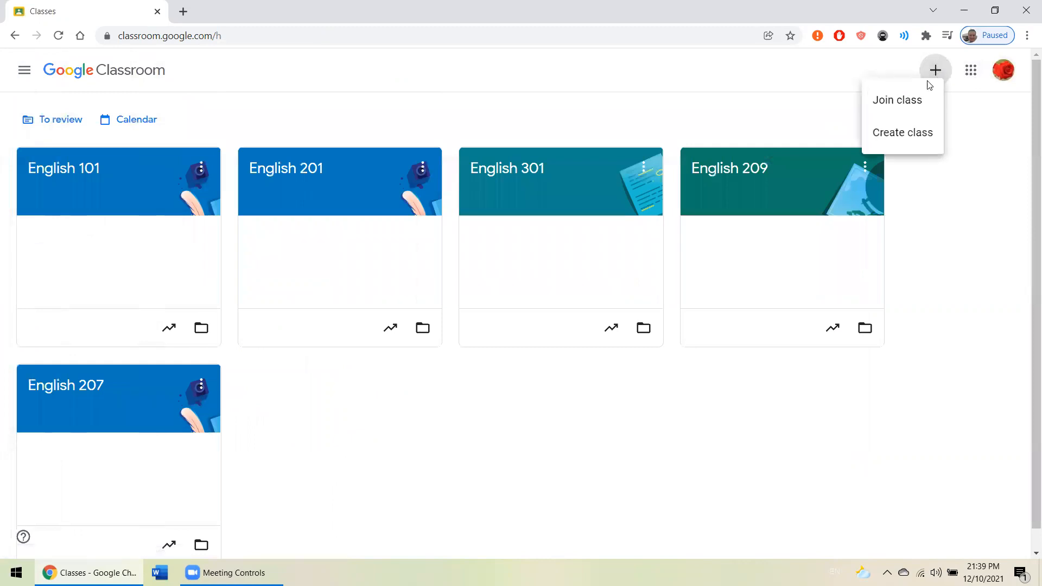
{"action": "left_click", "coordinate": [899, 100]}
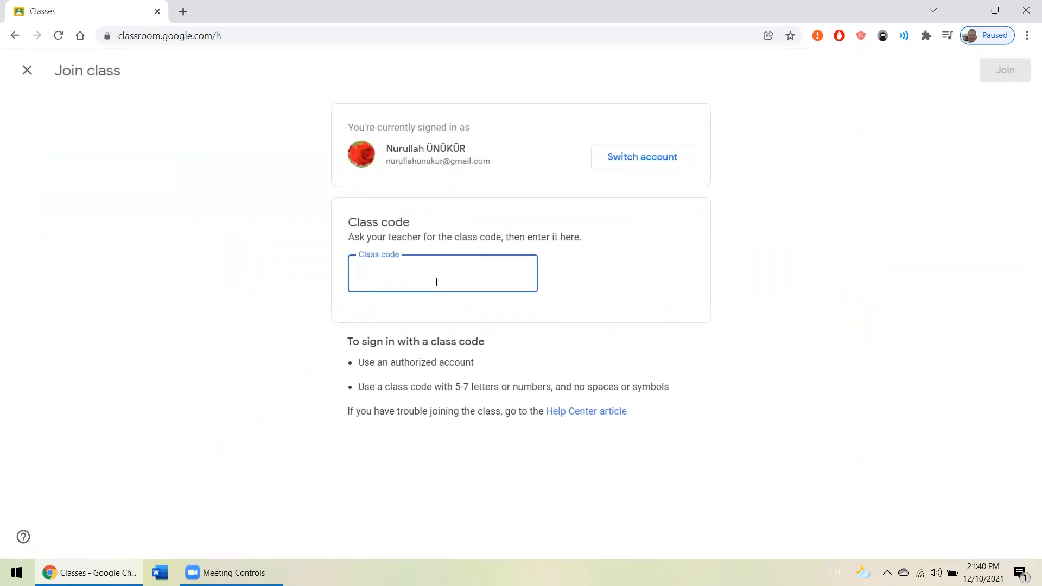
{"action": "left_click", "coordinate": [26, 70]}
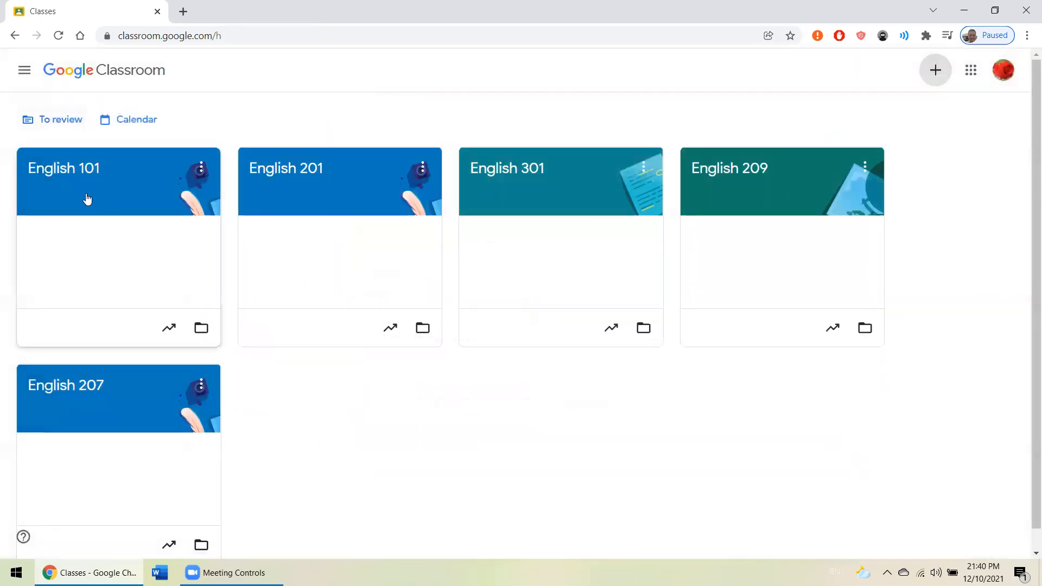
{"action": "left_click", "coordinate": [86, 198]}
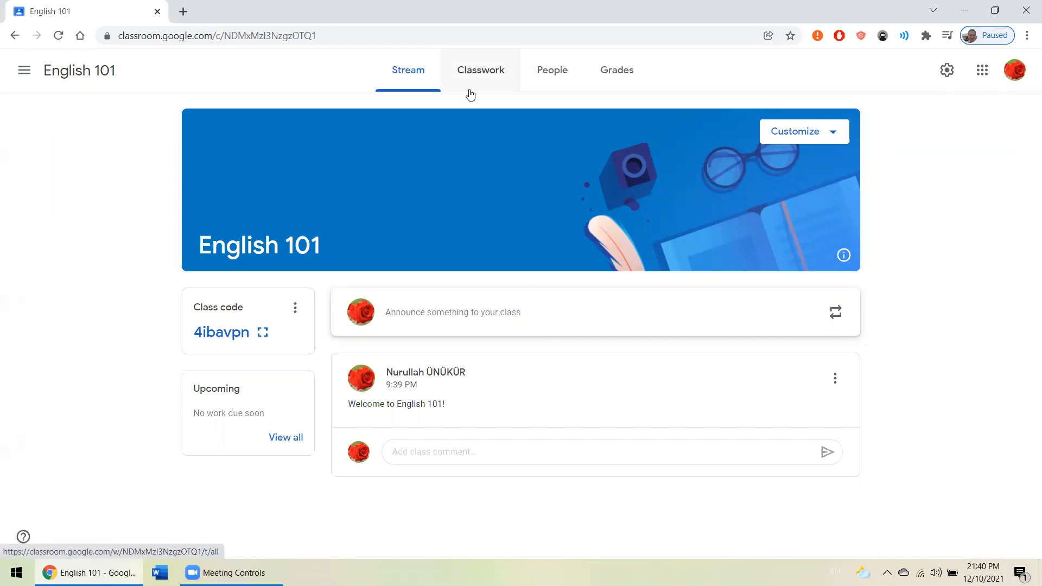
- Invite a student to English 101 by looking up the student's e-mail account and sending the invitation
{"action": "left_click", "coordinate": [550, 73]}
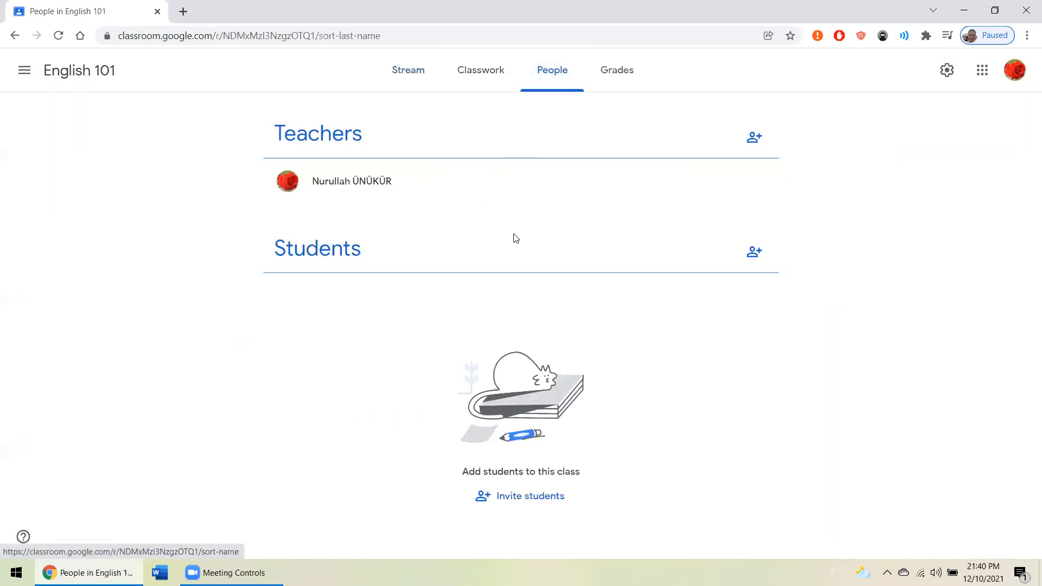
{"action": "left_click", "coordinate": [750, 252]}
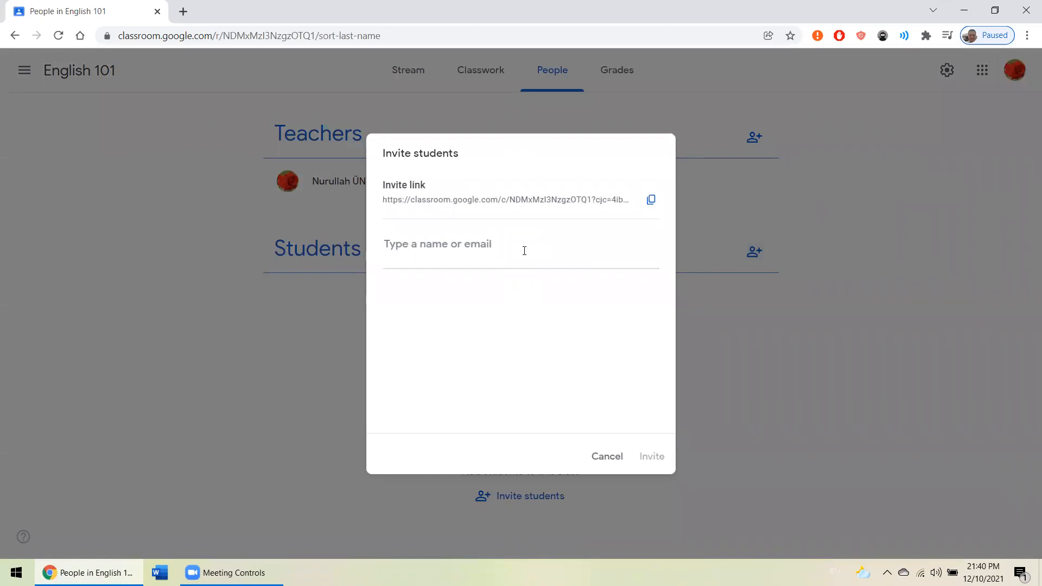
{"action": "type", "text": "nunukur"}
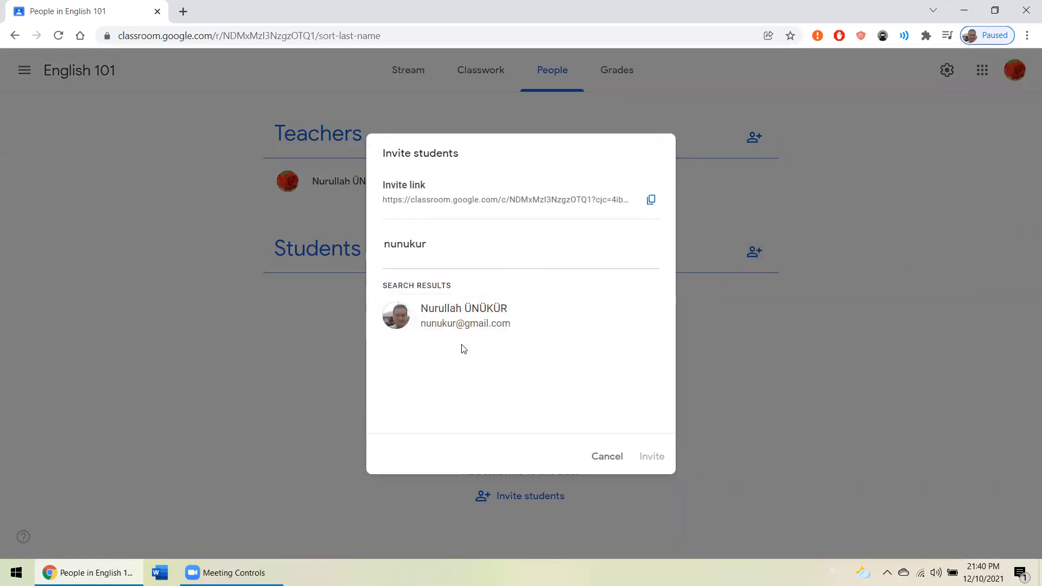
{"action": "left_click", "coordinate": [471, 325]}
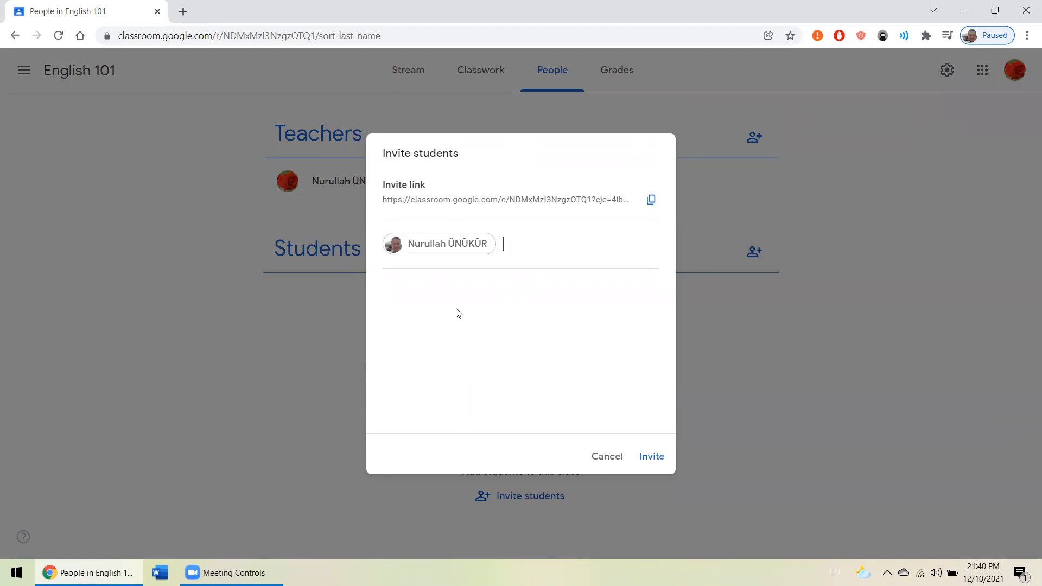
{"action": "left_click", "coordinate": [641, 457]}
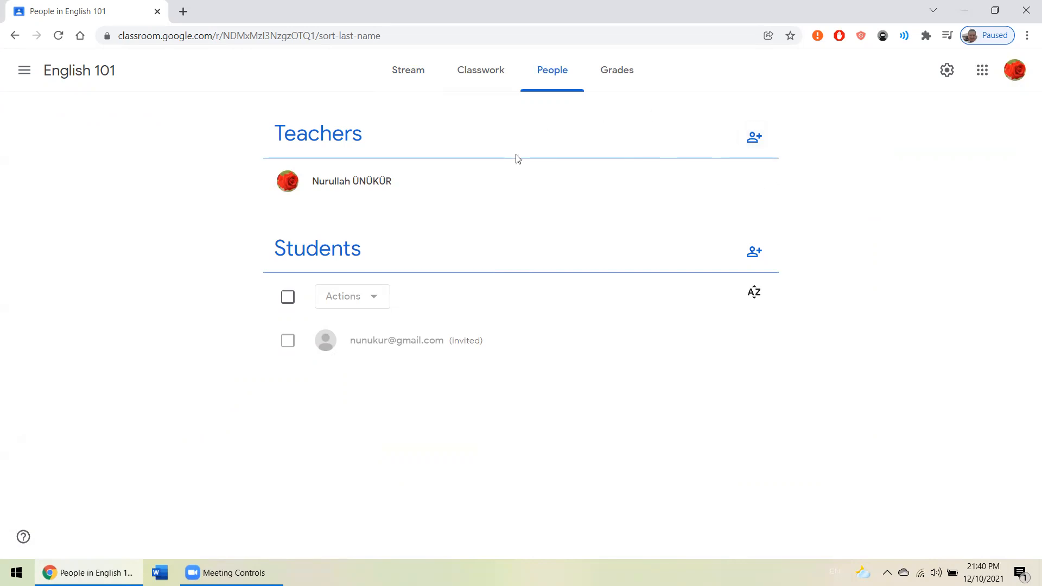
- Invite a co-teacher to the class by searching for the person's name and choosing their Yahoo address
{"action": "left_click", "coordinate": [753, 140]}
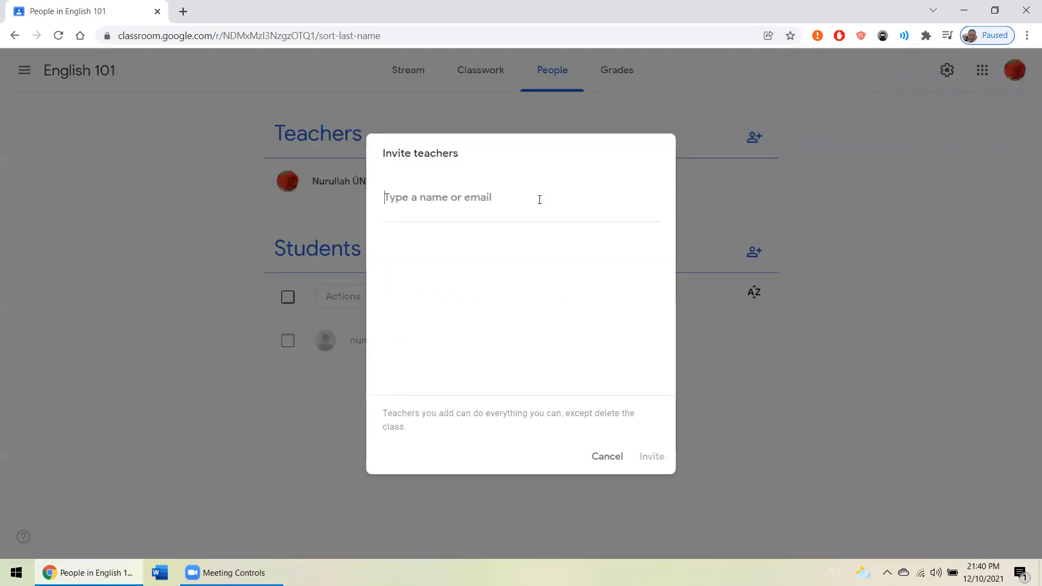
{"action": "type", "text": "nuru"}
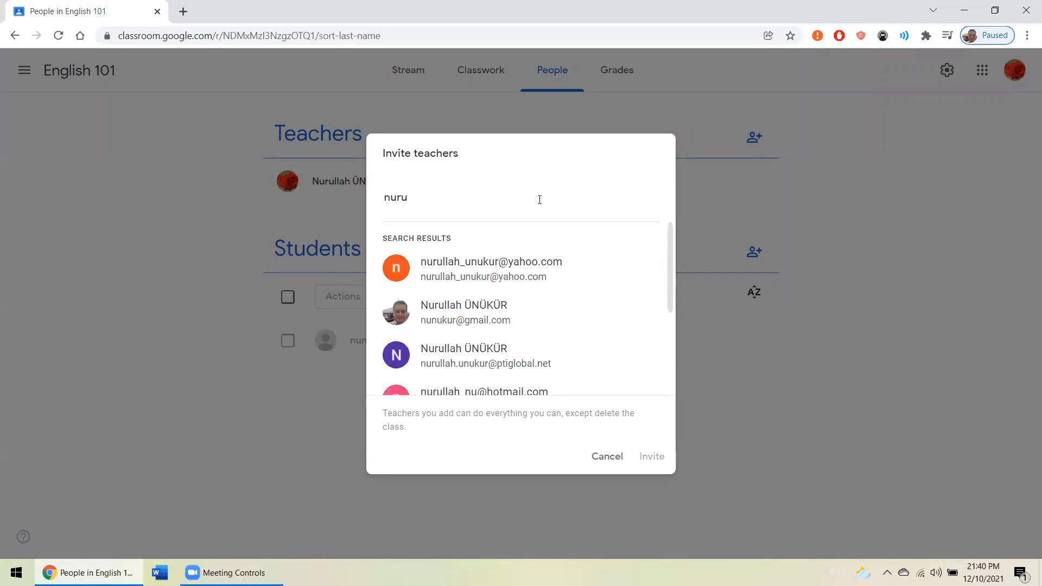
{"action": "left_click", "coordinate": [516, 274]}
{"action": "left_click", "coordinate": [647, 455]}
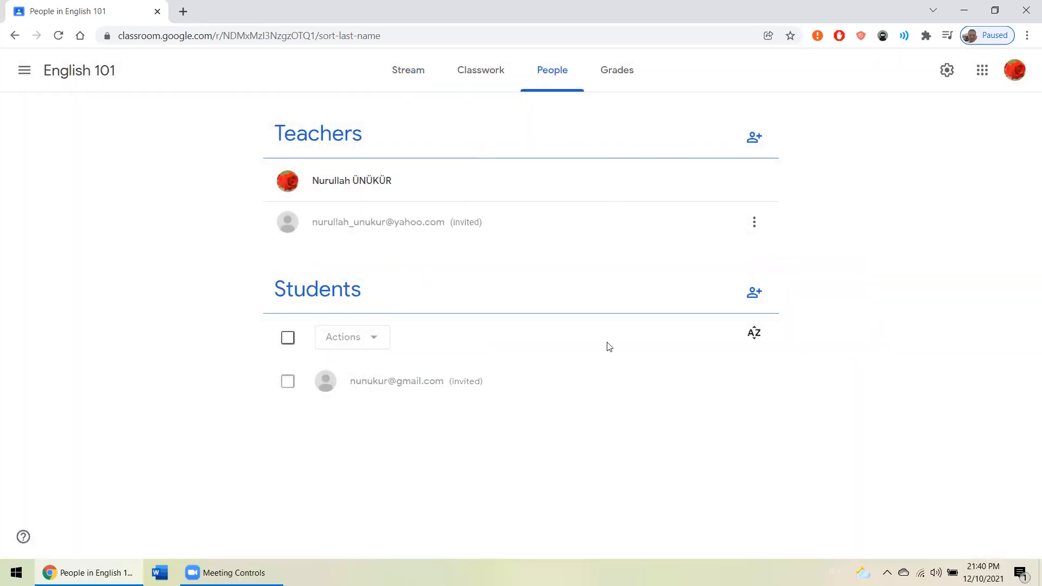
- Create a classwork topic named Week 1 in English 101
{"action": "left_click", "coordinate": [478, 79]}
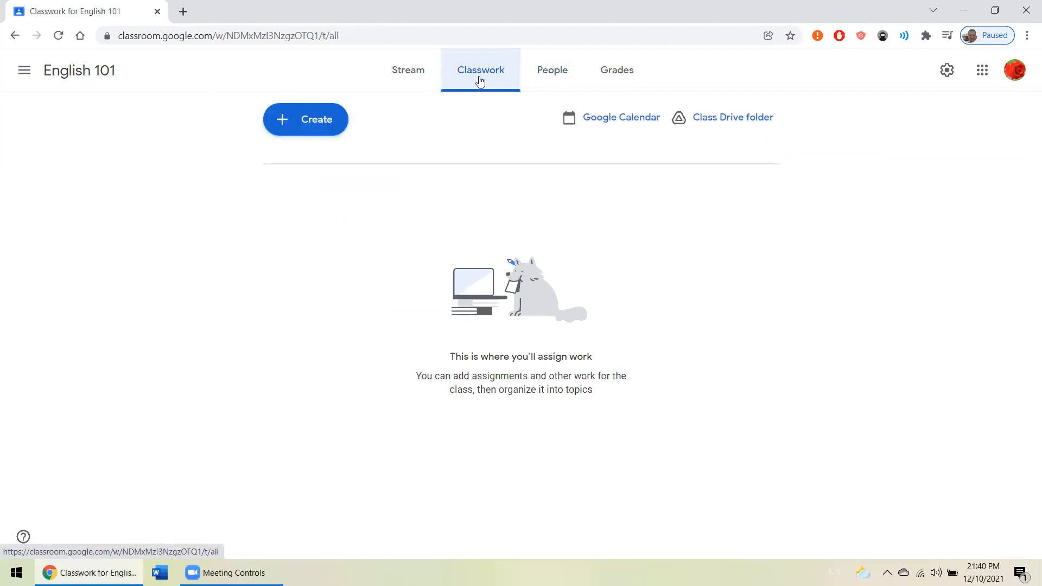
{"action": "left_click", "coordinate": [298, 124]}
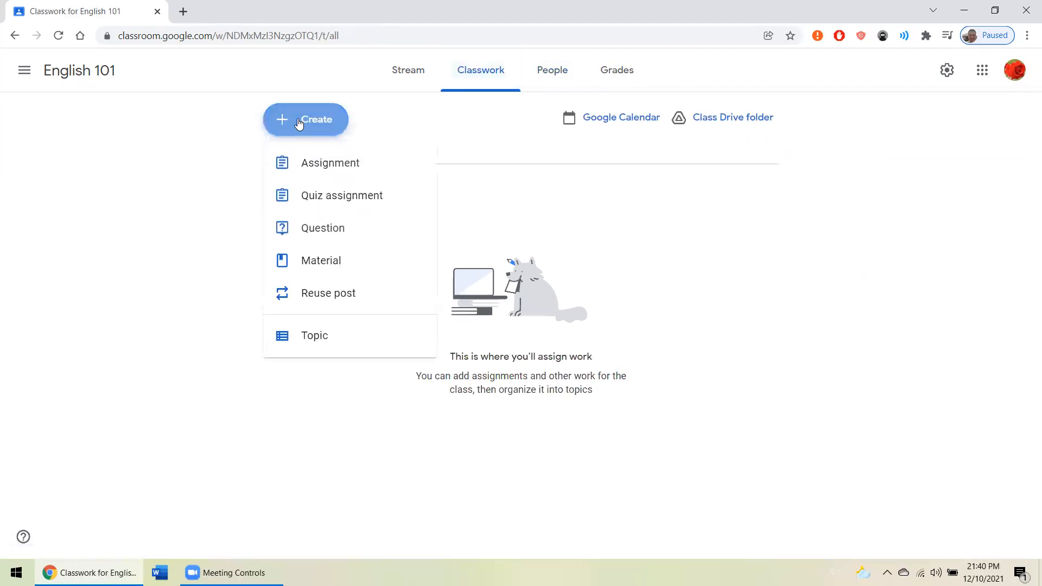
{"action": "left_click", "coordinate": [349, 337]}
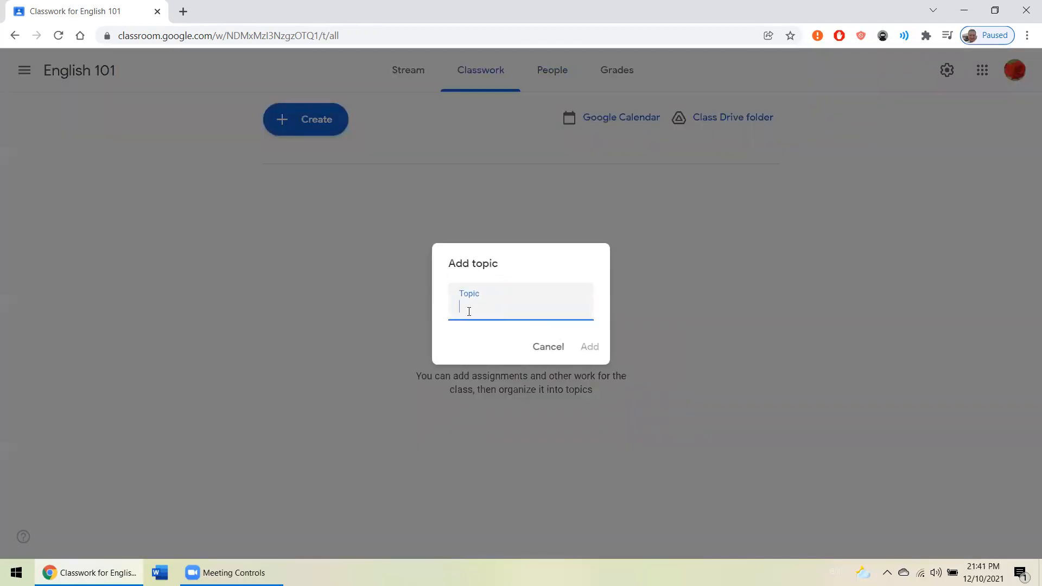
{"action": "type", "text": "Week 1"}
{"action": "key", "text": "Return"}
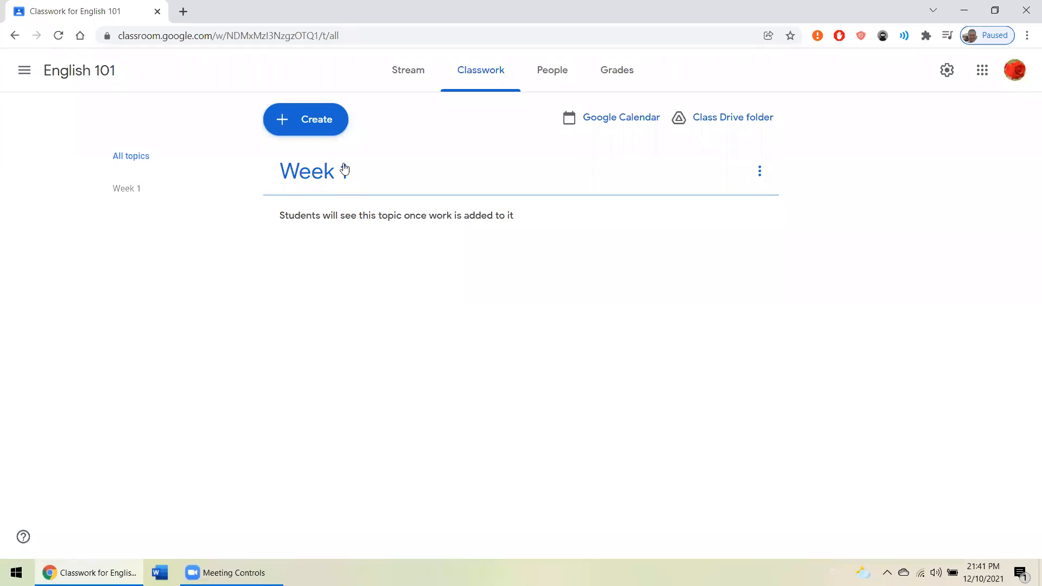
- Add a second classwork topic named Week 2
{"action": "left_click", "coordinate": [318, 127]}
{"action": "left_click", "coordinate": [339, 337]}
{"action": "type", "text": "Week"}
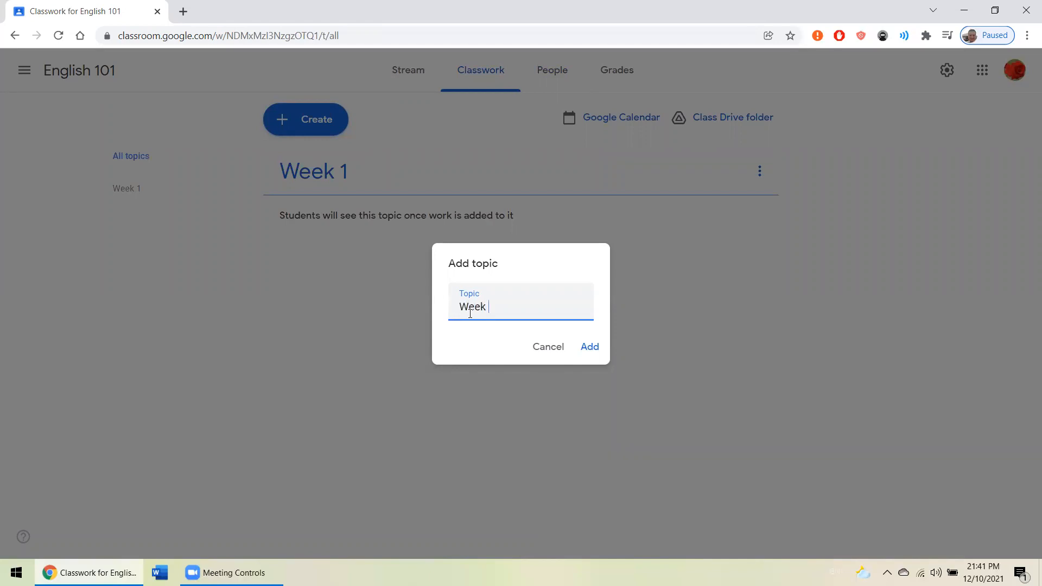
{"action": "key", "text": "Return"}
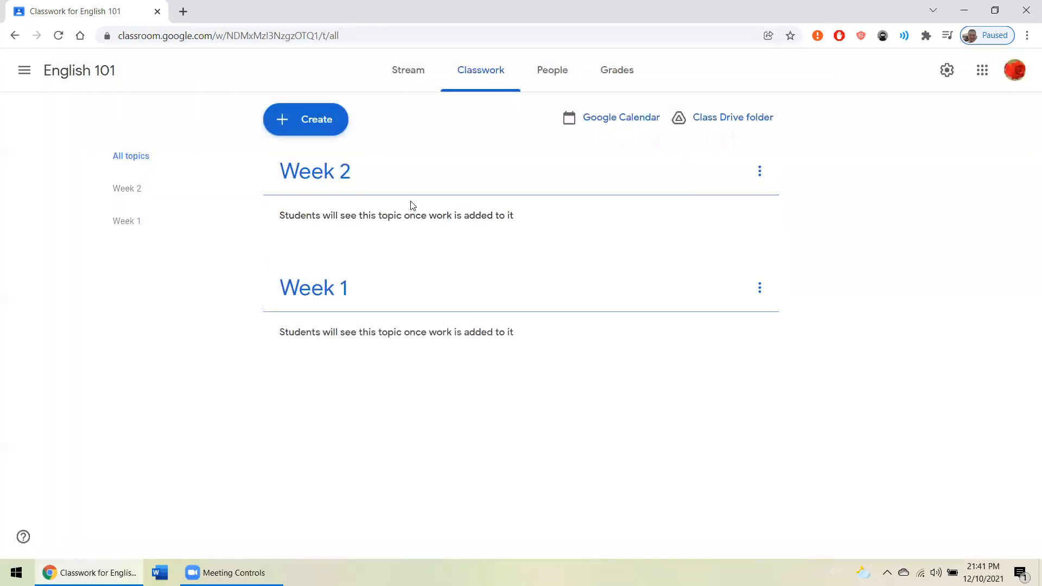
- Add a topic named Quiz 1 and reorder the topics as Week 1, Week 2, Quiz 1
{"action": "left_click", "coordinate": [302, 118]}
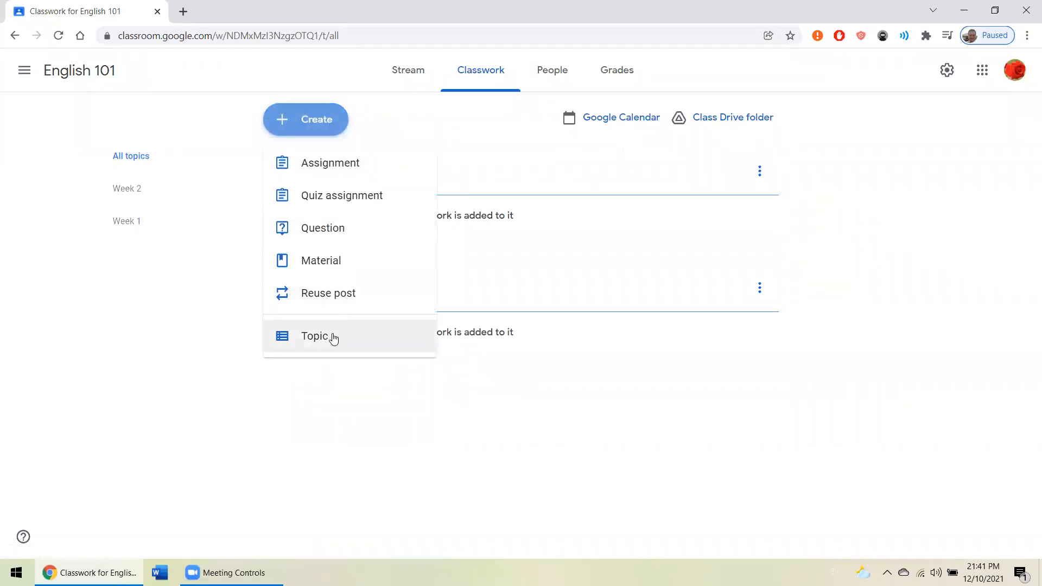
{"action": "left_click", "coordinate": [333, 336]}
{"action": "type", "text": "Qu"}
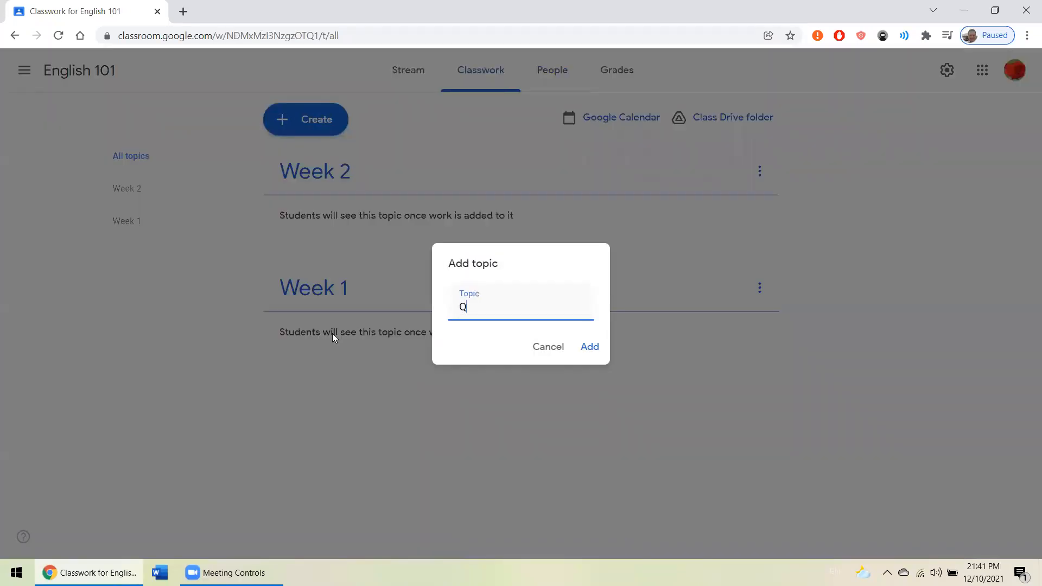
{"action": "type", "text": "iz 1"}
{"action": "left_click", "coordinate": [590, 346]}
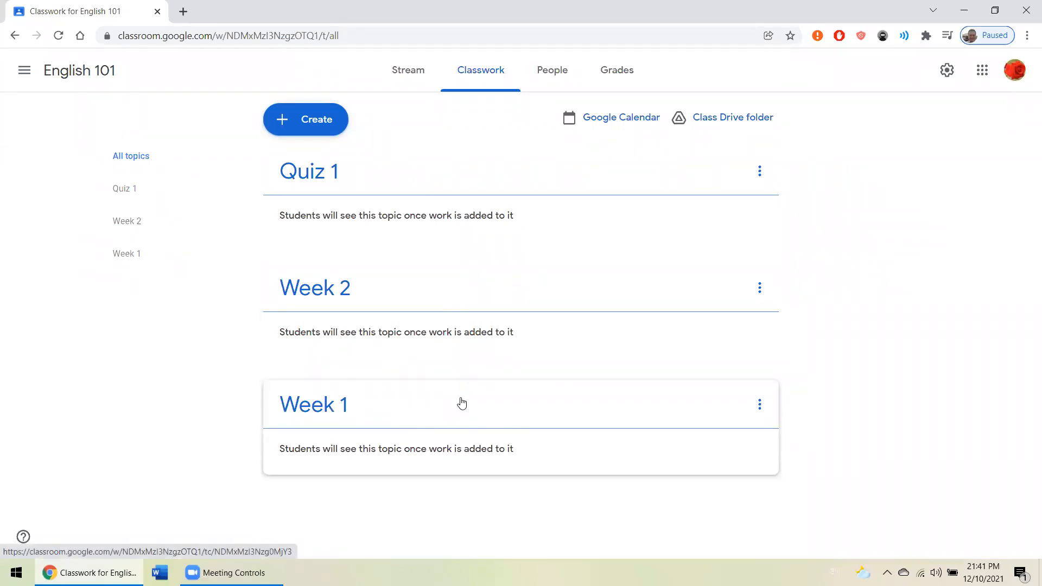
{"action": "left_click_drag", "start_coordinate": [461, 395], "coordinate": [426, 182]}
{"action": "left_click_drag", "start_coordinate": [390, 420], "coordinate": [408, 296]}
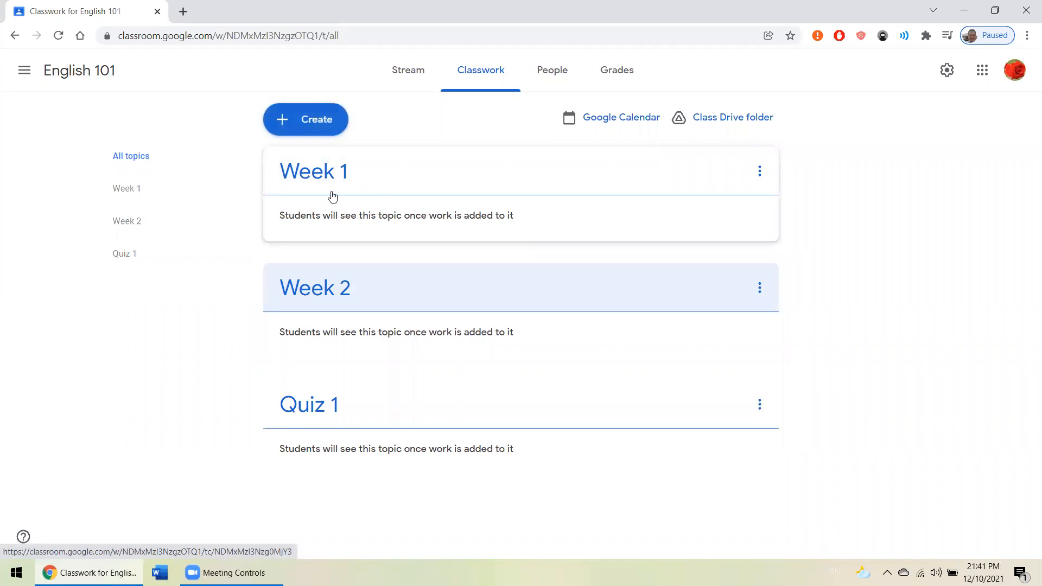
- Start a new classwork material with the title "Week 1 reading."
{"action": "left_click", "coordinate": [314, 121]}
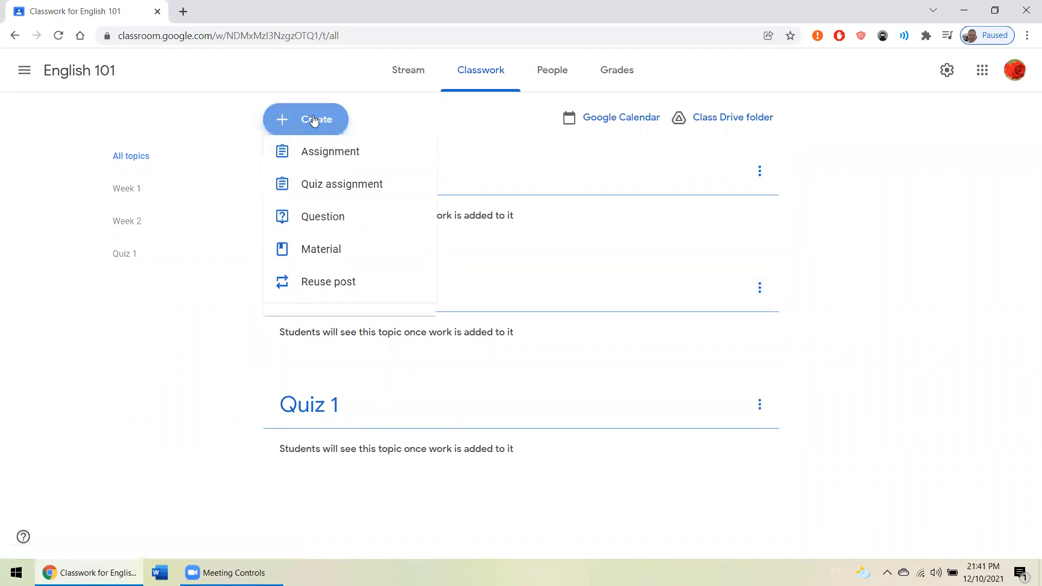
{"action": "left_click", "coordinate": [346, 260]}
{"action": "left_click", "coordinate": [281, 110]}
{"action": "type", "text": "Week 1 reading."}
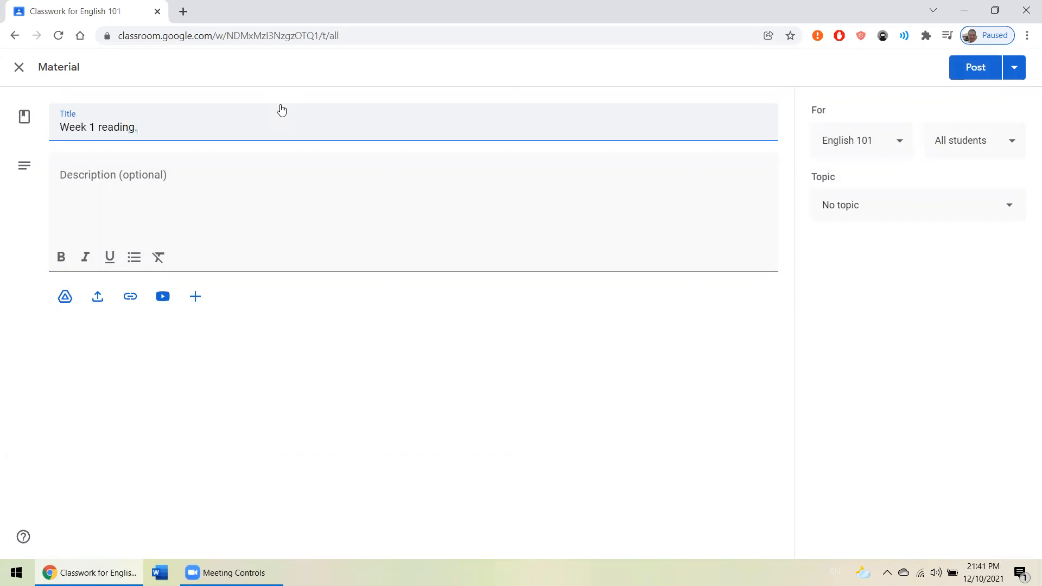
- Upload the teaching grammar PDF from the computer's Desktop as an attachment to the reading material
{"action": "left_click", "coordinate": [99, 297]}
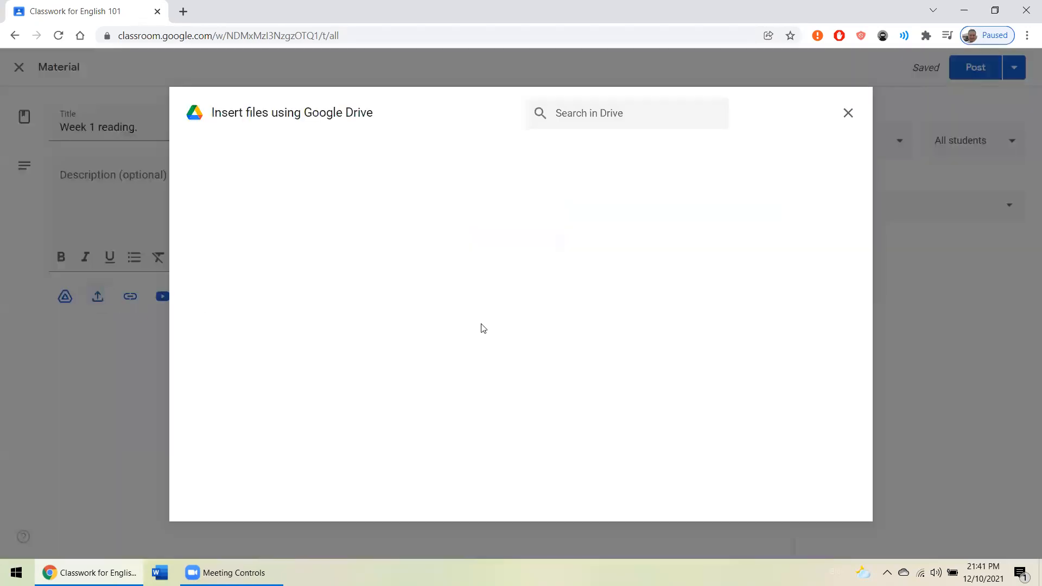
{"action": "left_click", "coordinate": [529, 386]}
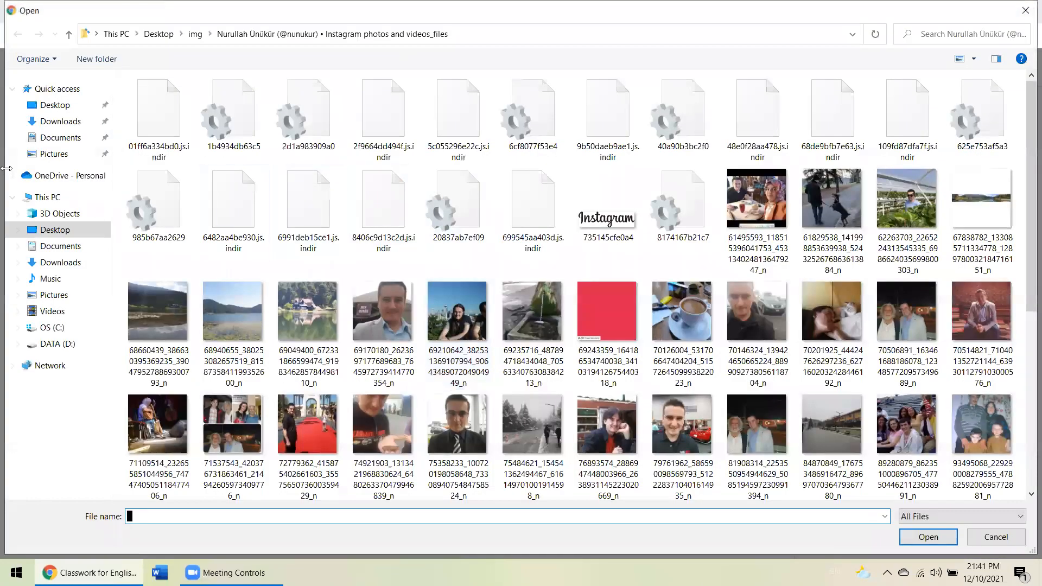
{"action": "left_click", "coordinate": [55, 105]}
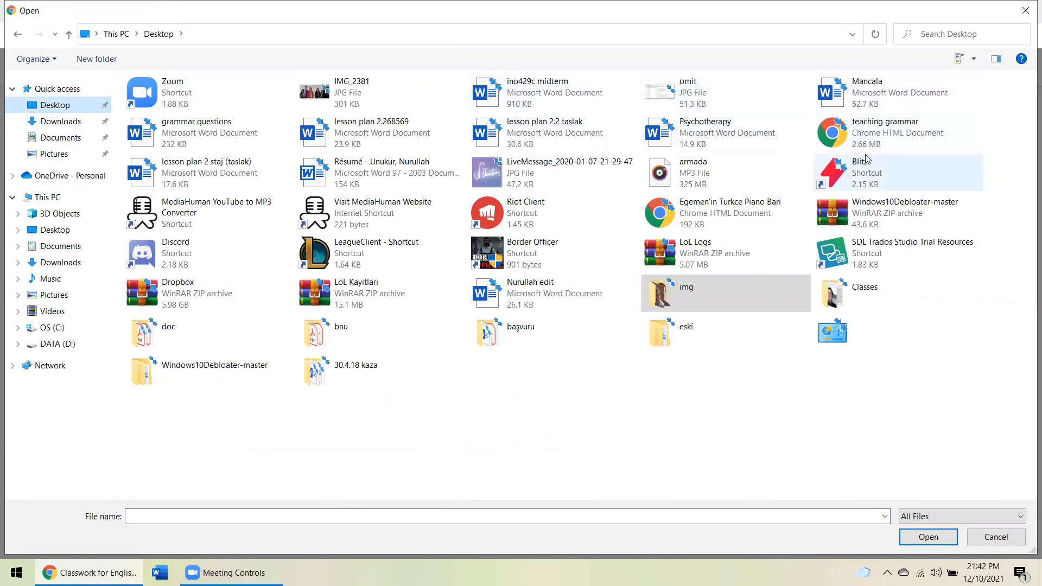
{"action": "double_click", "coordinate": [847, 133]}
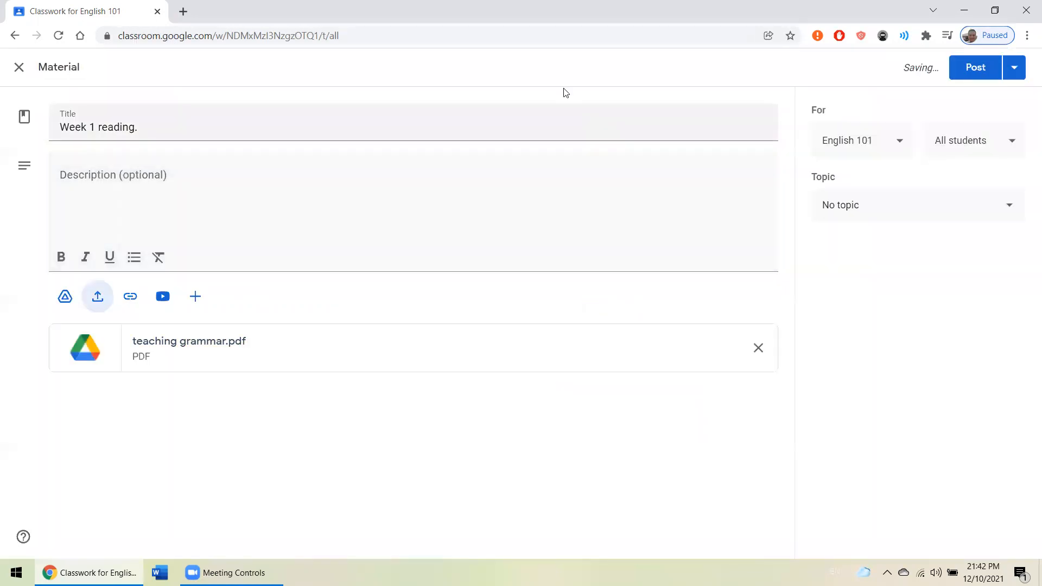
- Assign the reading material to the Week 1 topic, check the alternative posting options, and post it
{"action": "left_click", "coordinate": [855, 210]}
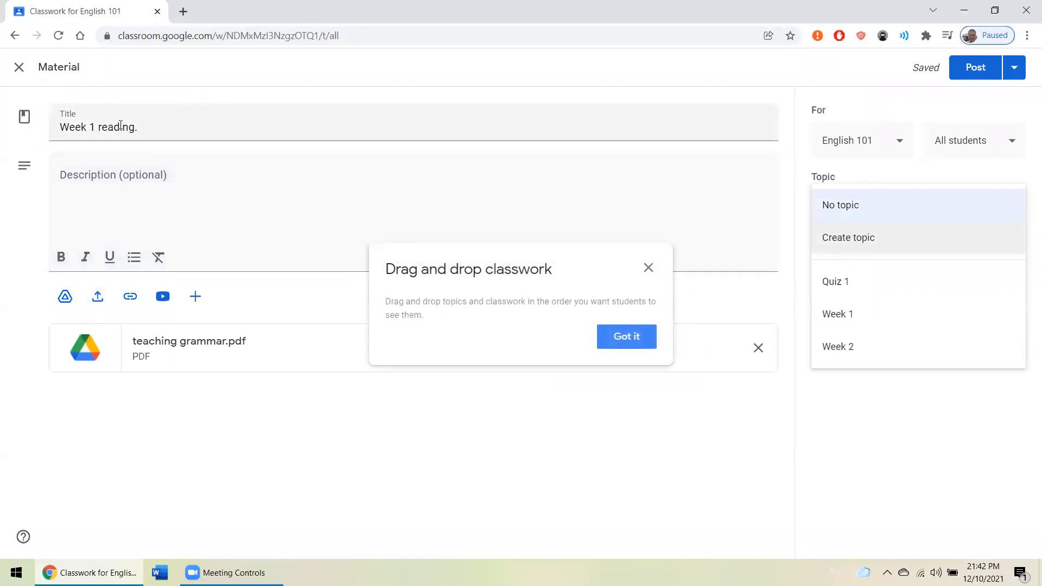
{"action": "left_click", "coordinate": [843, 313]}
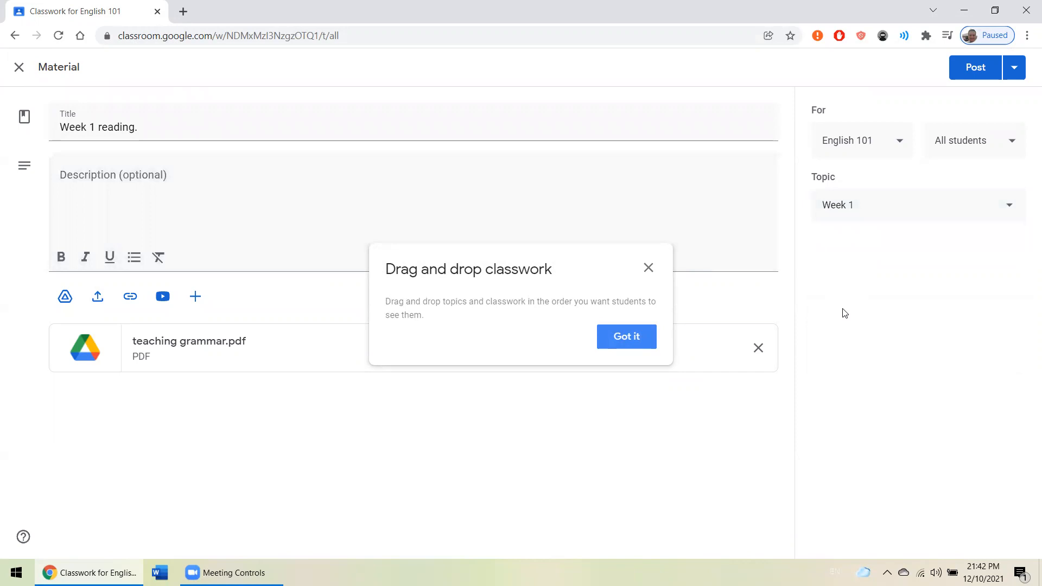
{"action": "left_click", "coordinate": [644, 346]}
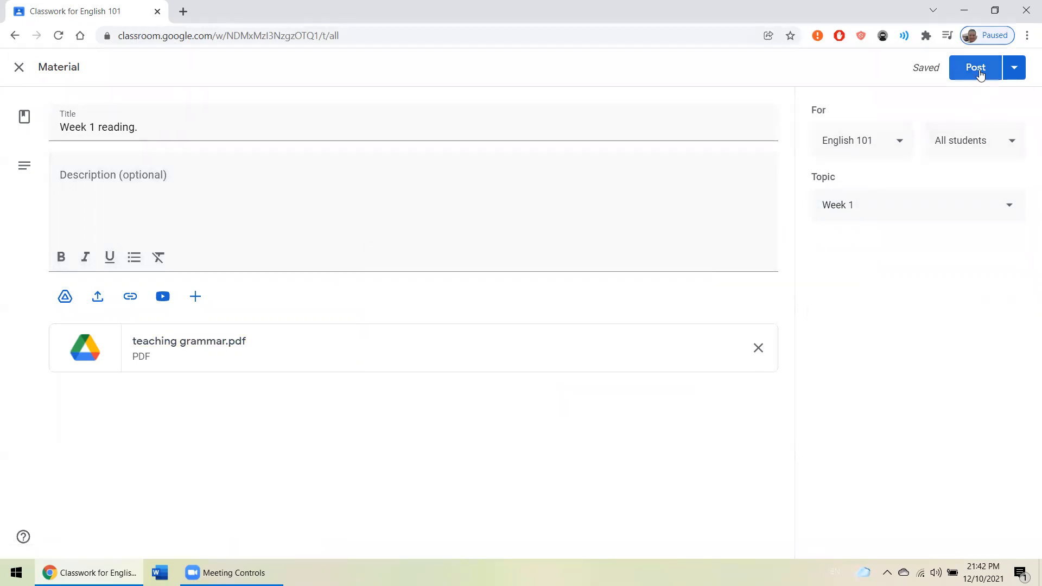
{"action": "left_click", "coordinate": [1018, 72]}
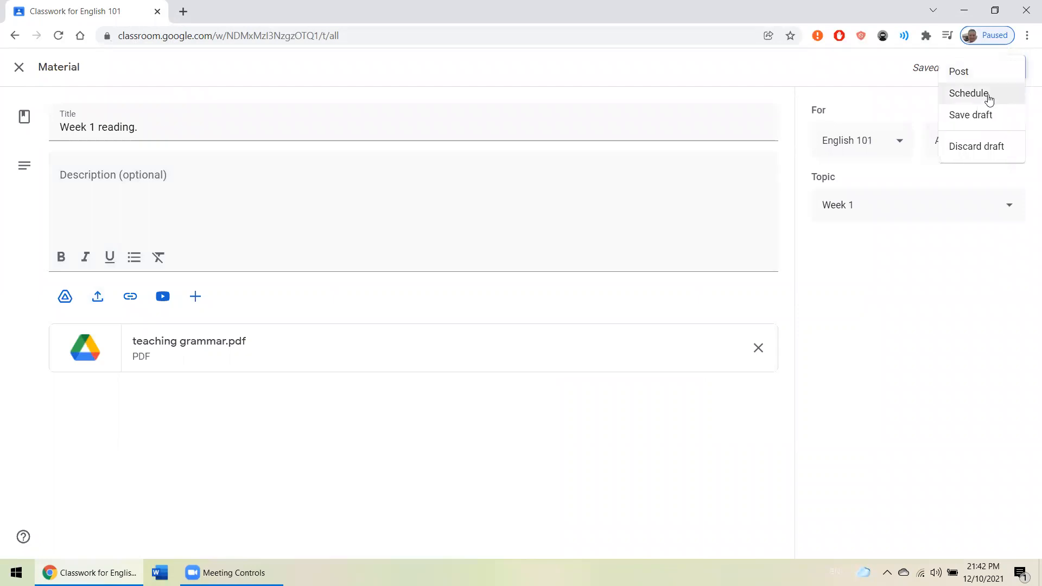
{"action": "left_click", "coordinate": [830, 82]}
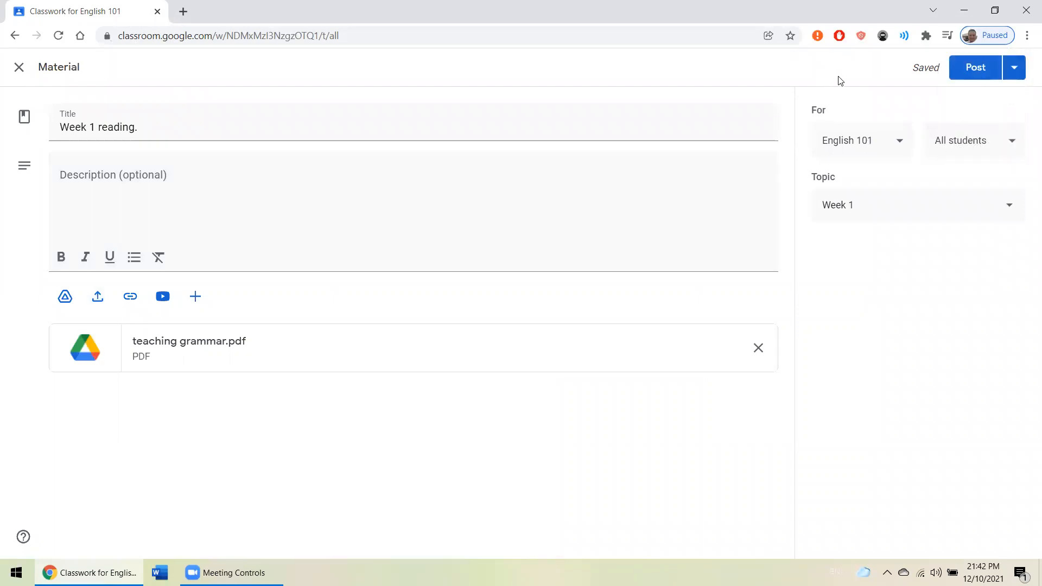
{"action": "left_click", "coordinate": [983, 76]}
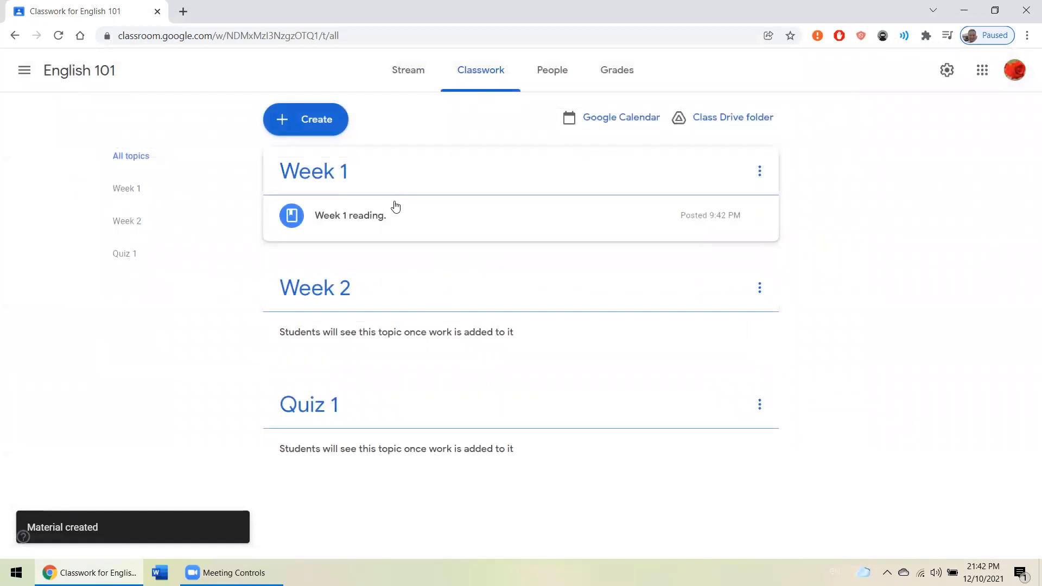
- Expand the posted Week 1 reading to view its attached PDF and look over the classwork list
{"action": "left_click", "coordinate": [352, 215]}
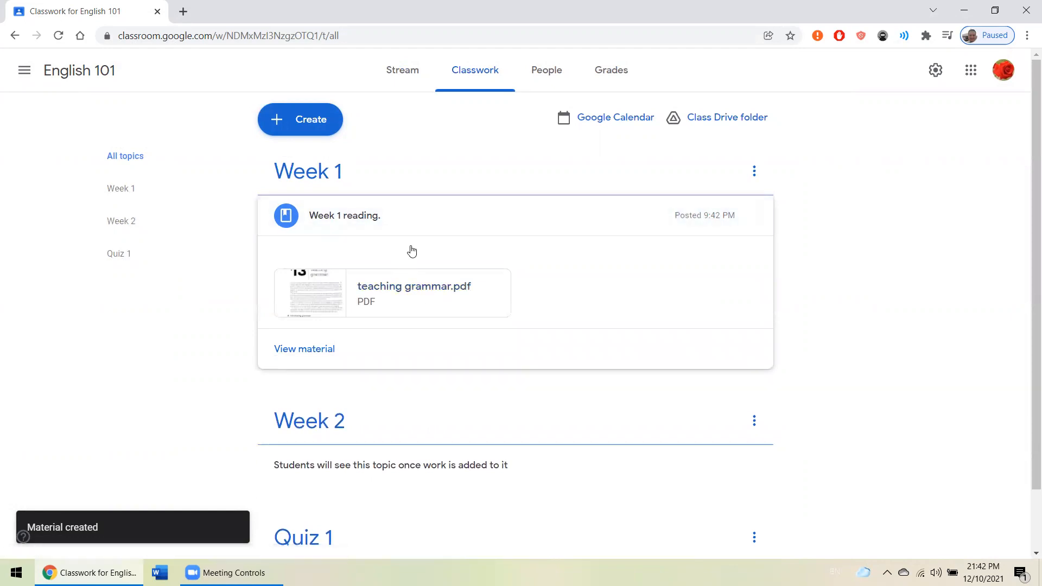
{"action": "scroll", "coordinate": [380, 217], "scroll_direction": "down", "scroll_amount": 2}
{"action": "scroll", "coordinate": [326, 157], "scroll_direction": "up", "scroll_amount": 2}
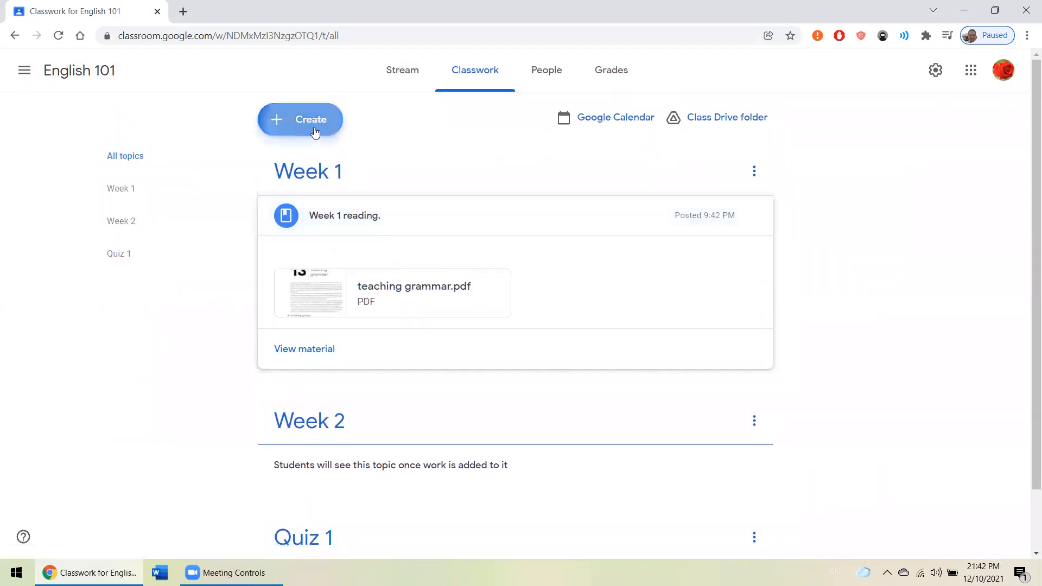
- View the new assignment form with its points, due date, topic and rubric settings, and close it without creating an assignment
{"action": "left_click", "coordinate": [316, 128]}
{"action": "left_click", "coordinate": [337, 164]}
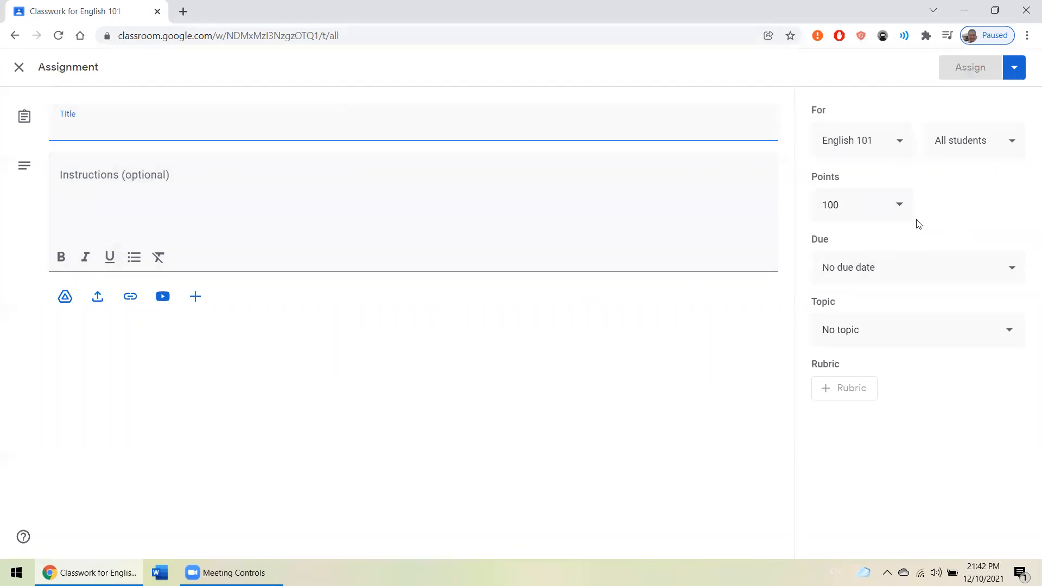
{"action": "left_click", "coordinate": [19, 67]}
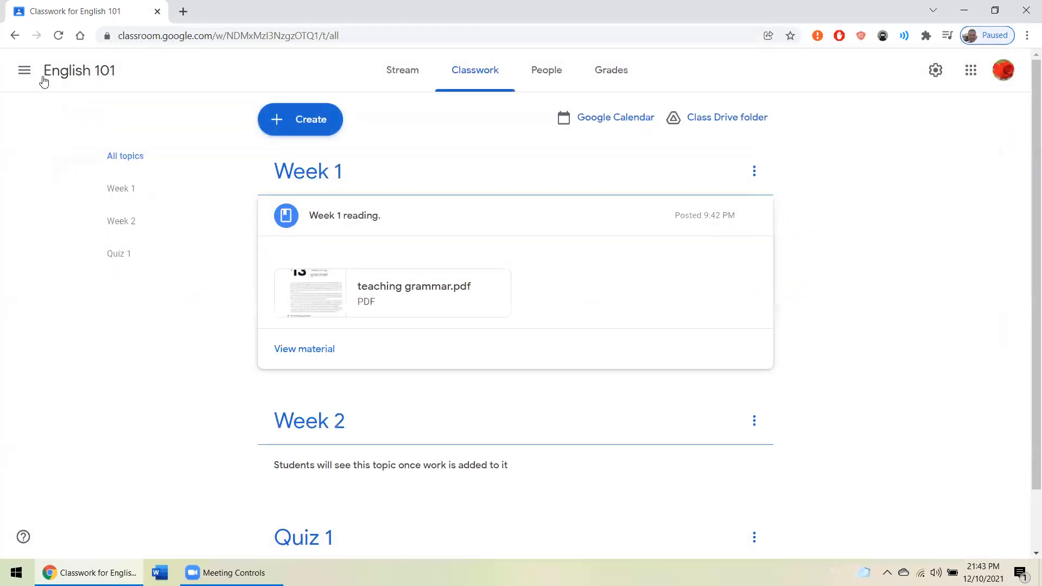
{"action": "scroll", "coordinate": [445, 277], "scroll_direction": "down", "scroll_amount": 2}
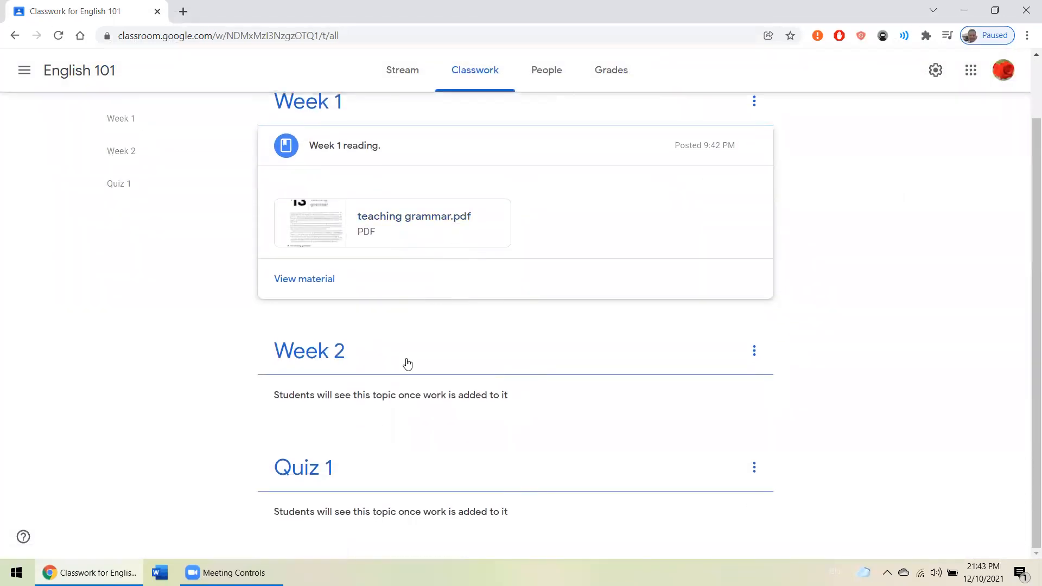
- Create a new material titled "Week 2 reading" and assign it to the Week 2 topic
{"action": "scroll", "coordinate": [228, 152], "scroll_direction": "up", "scroll_amount": 2}
{"action": "left_click", "coordinate": [301, 119]}
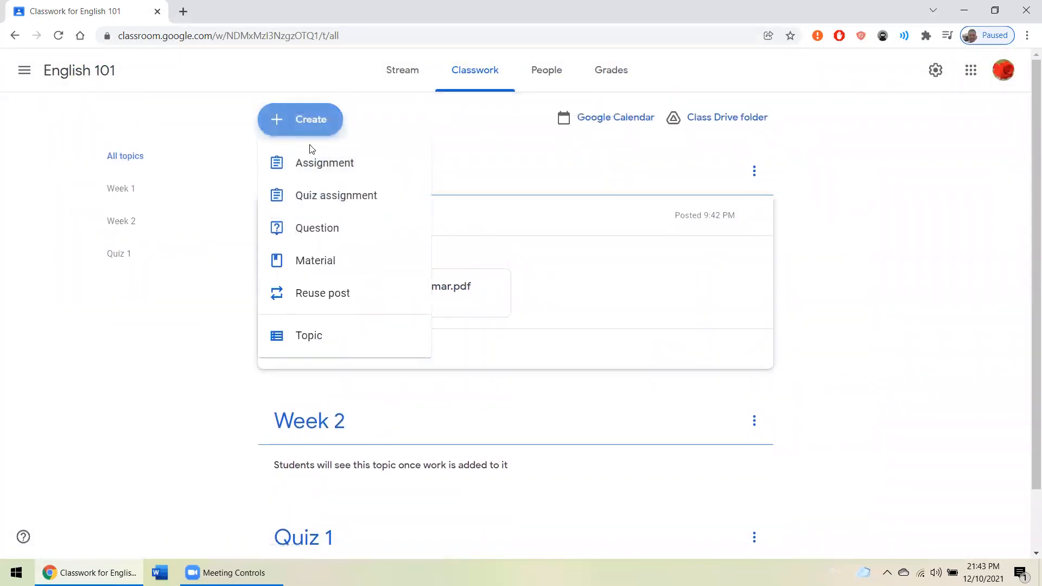
{"action": "left_click", "coordinate": [319, 261]}
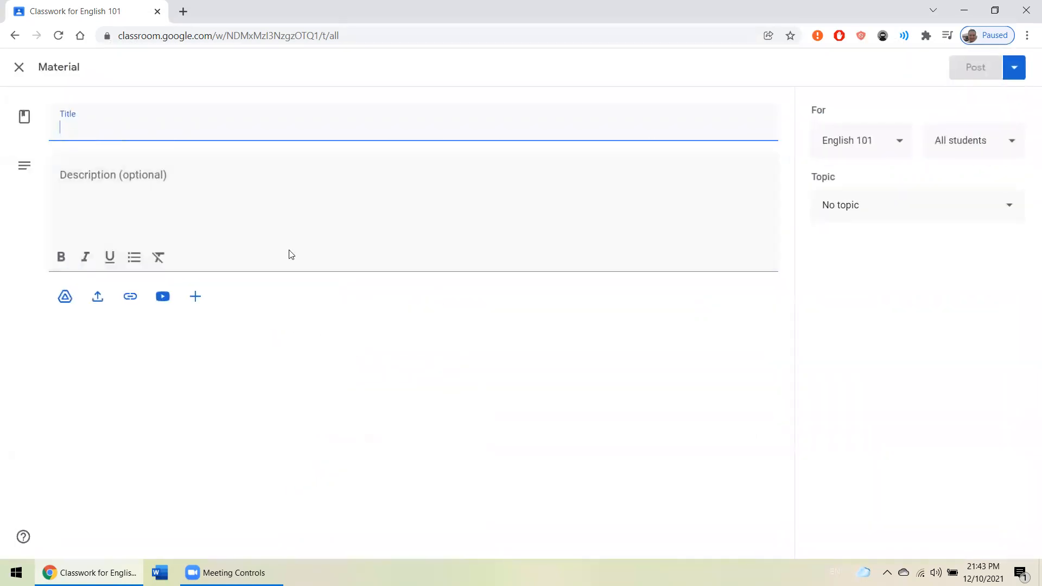
{"action": "type", "text": "We"}
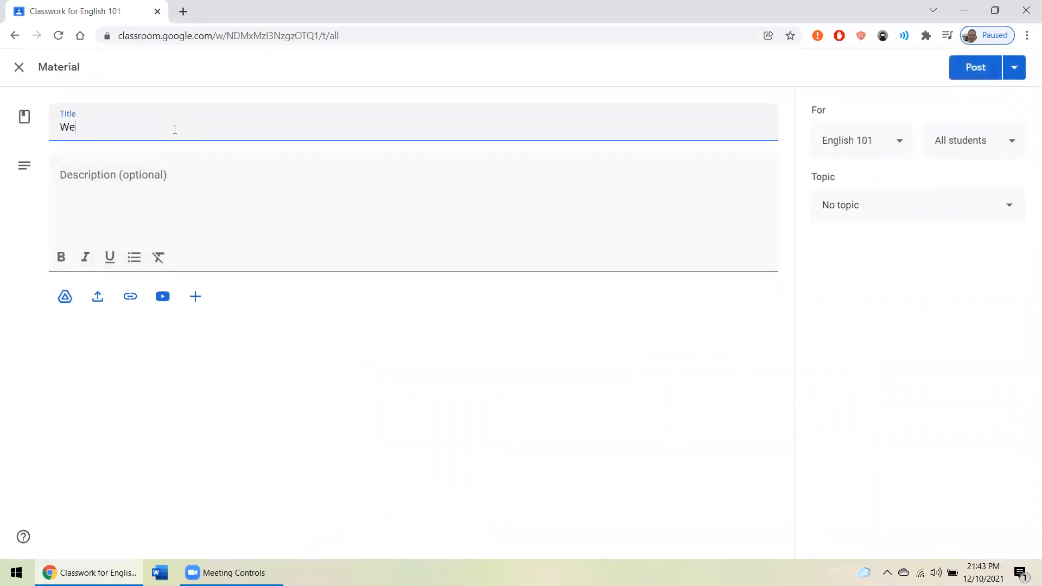
{"action": "type", "text": "ek 2 reading"}
{"action": "left_click", "coordinate": [839, 210]}
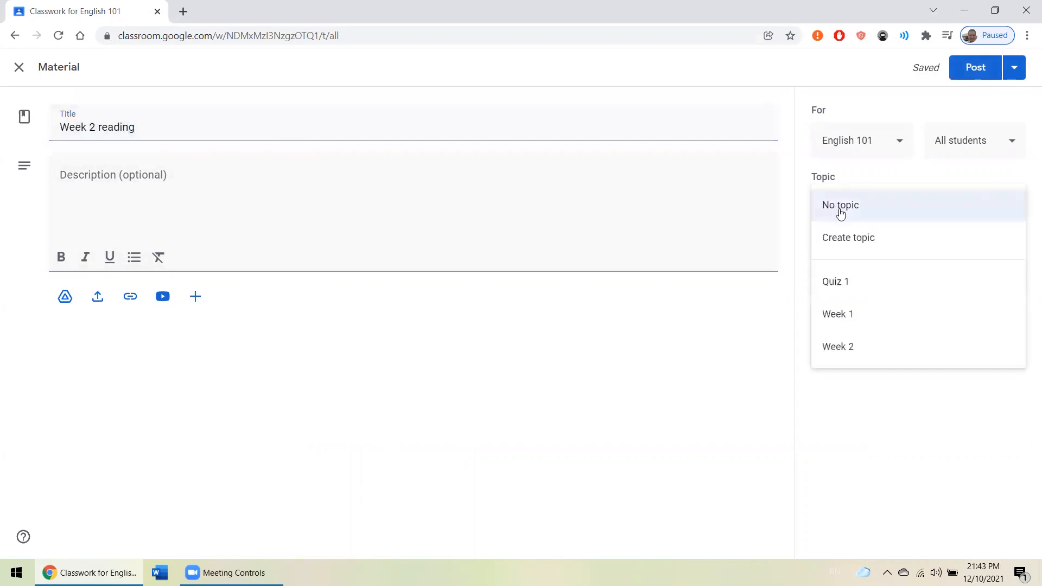
{"action": "left_click", "coordinate": [853, 347]}
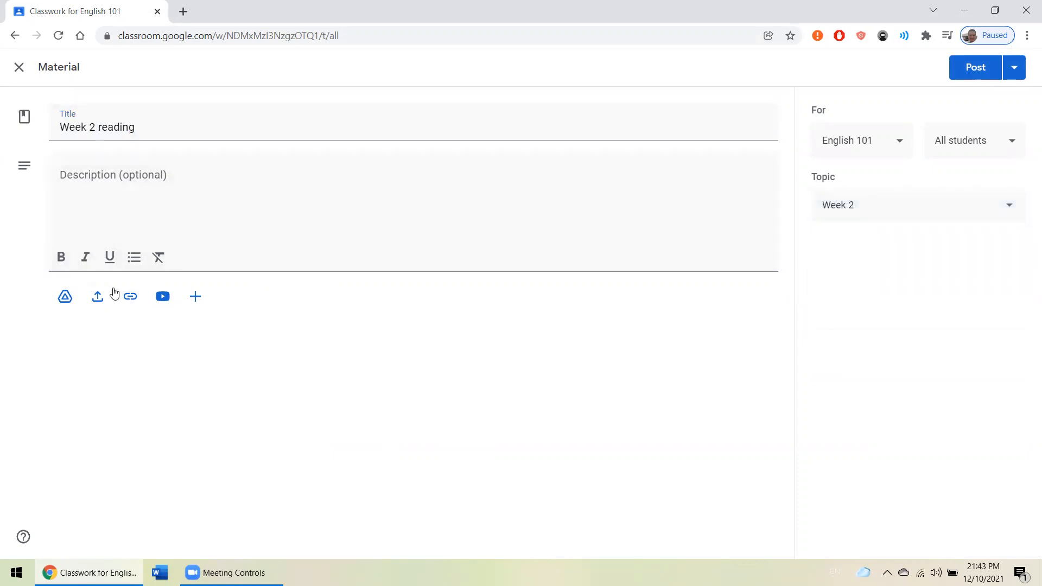
- Upload the "inö429c midterm" Word document from the computer's Desktop as an attachment to the material
{"action": "left_click", "coordinate": [97, 297]}
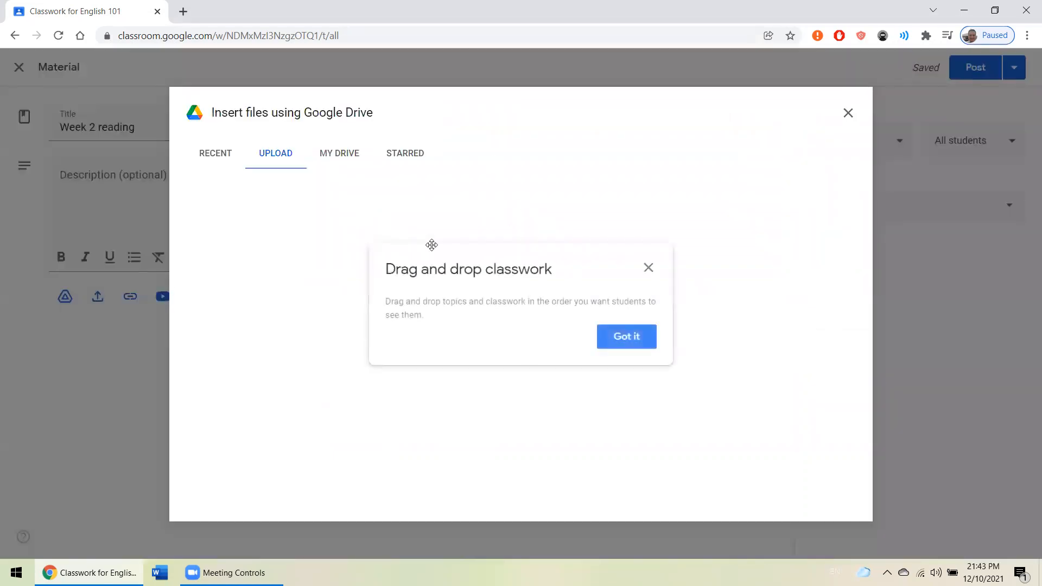
{"action": "left_click", "coordinate": [627, 338]}
{"action": "left_click", "coordinate": [544, 390]}
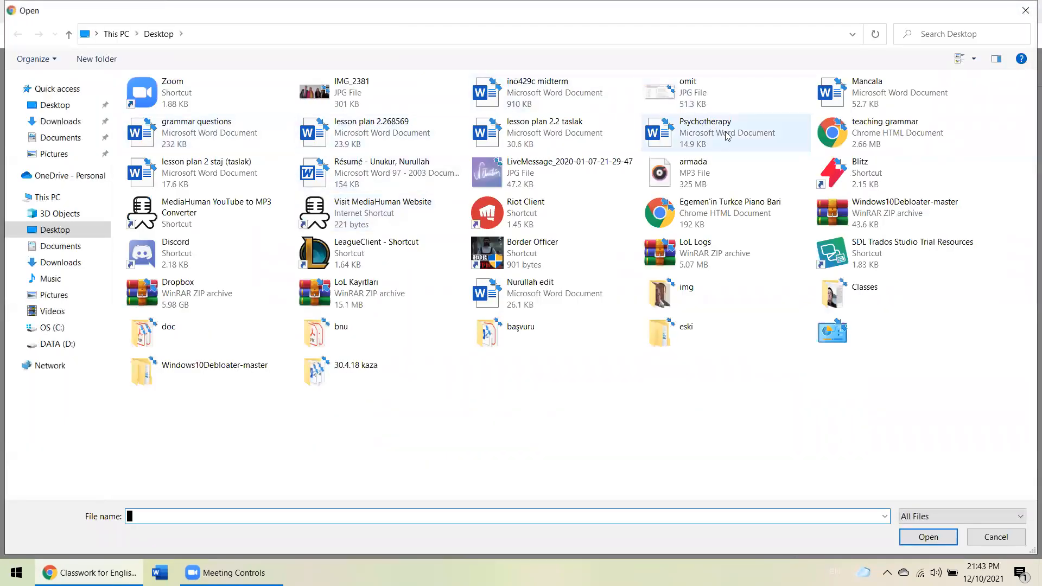
{"action": "double_click", "coordinate": [585, 105]}
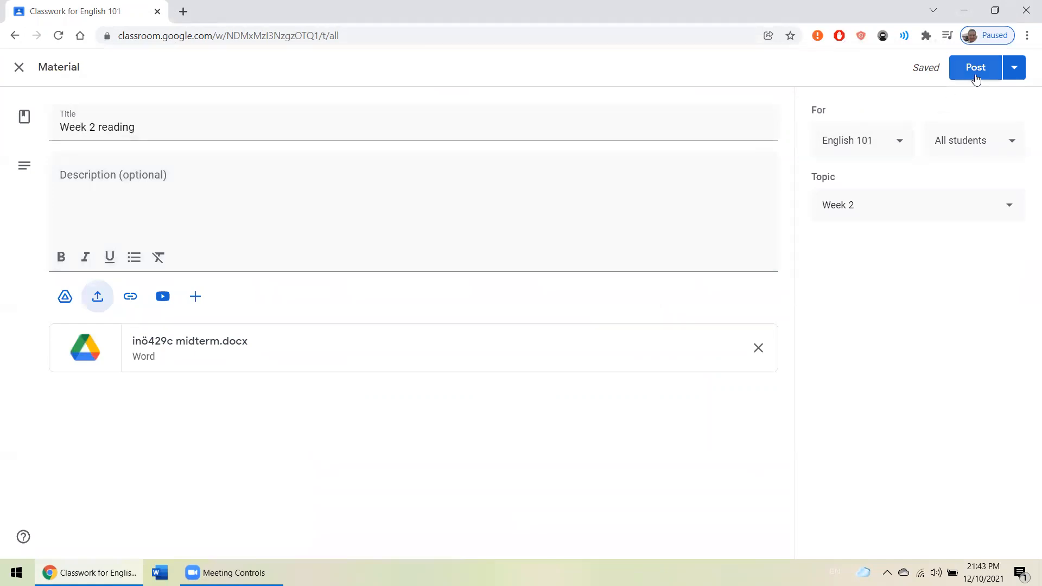
- Check which students the Week 2 reading is addressed to, keep all students selected, and post it
{"action": "left_click", "coordinate": [980, 147]}
{"action": "left_click", "coordinate": [979, 141]}
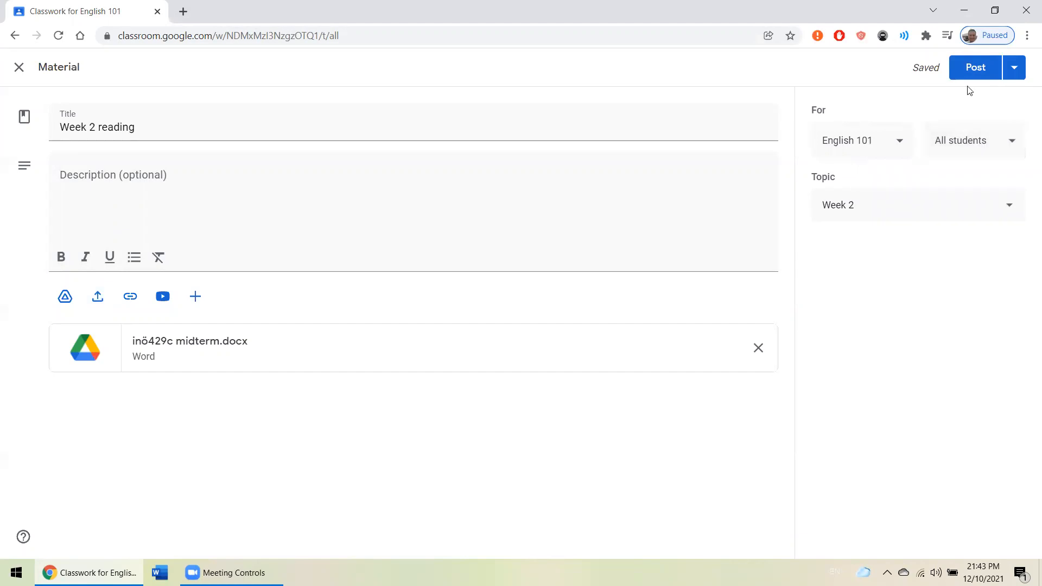
{"action": "left_click", "coordinate": [974, 140]}
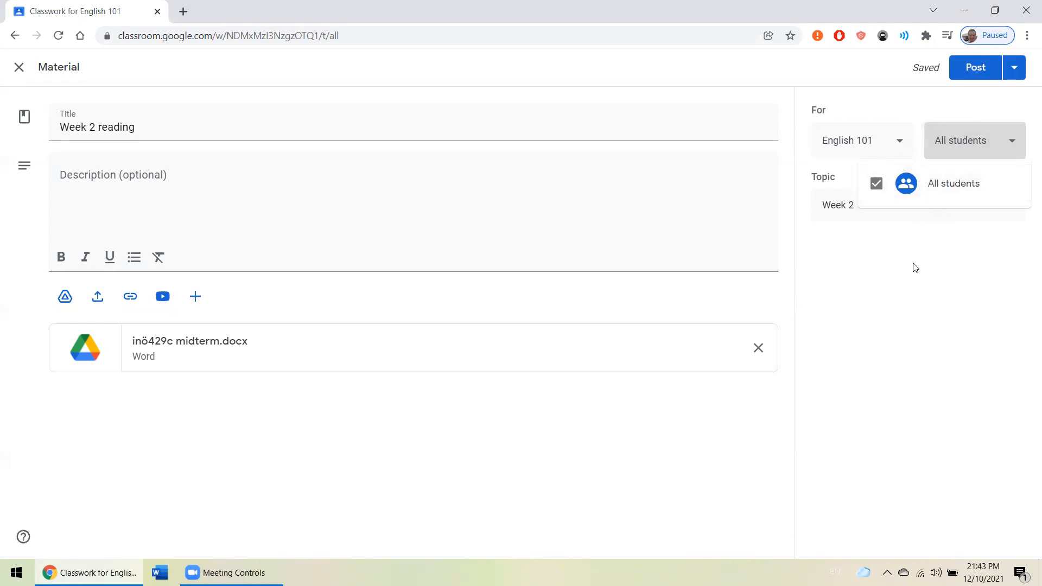
{"action": "left_click", "coordinate": [973, 74]}
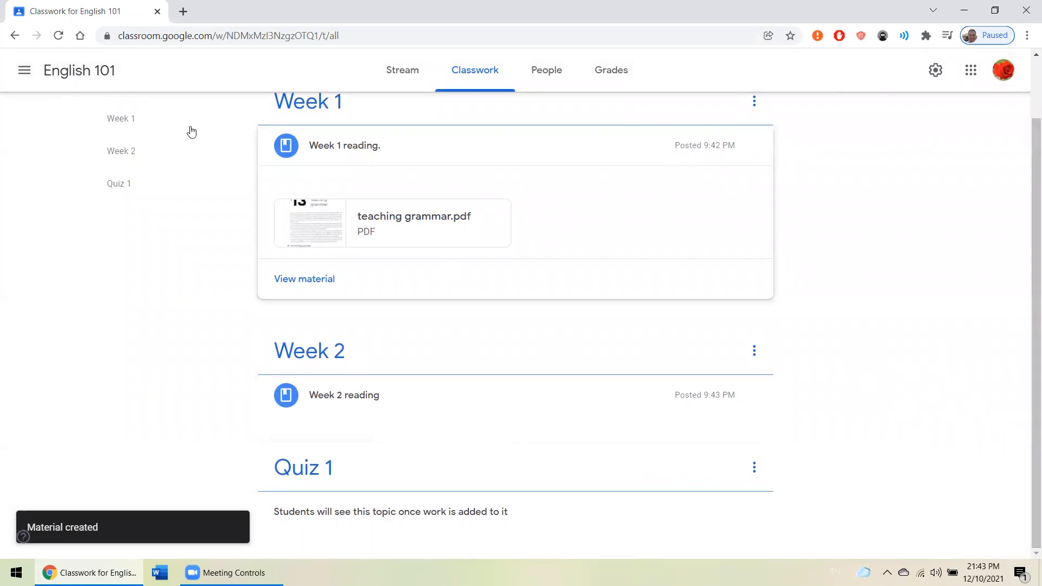
- Start a new quiz assignment for the class and title it "Quiz 1"
{"action": "scroll", "coordinate": [217, 131], "scroll_direction": "up", "scroll_amount": 2}
{"action": "left_click", "coordinate": [274, 122]}
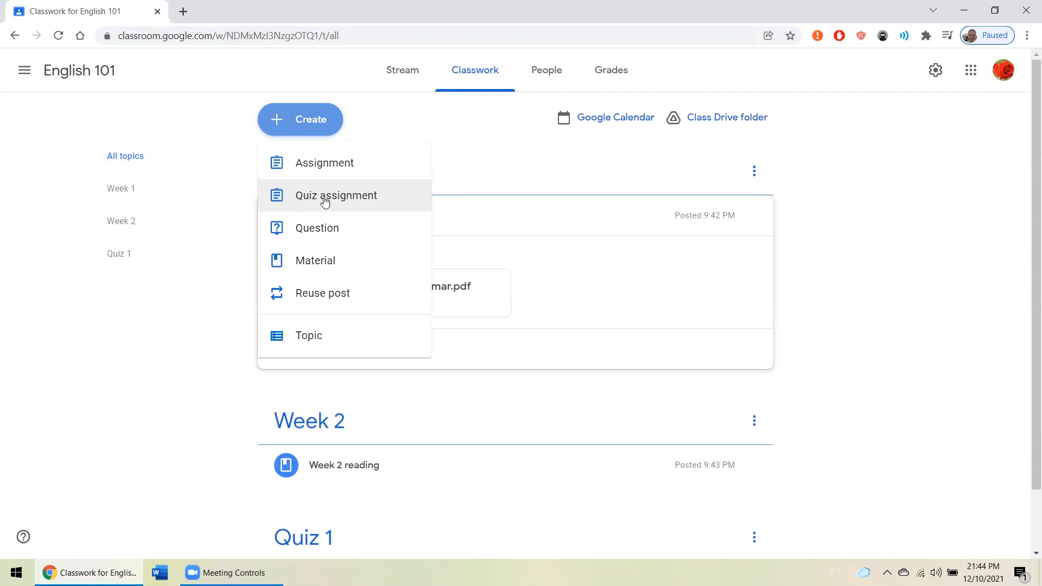
{"action": "left_click", "coordinate": [325, 201]}
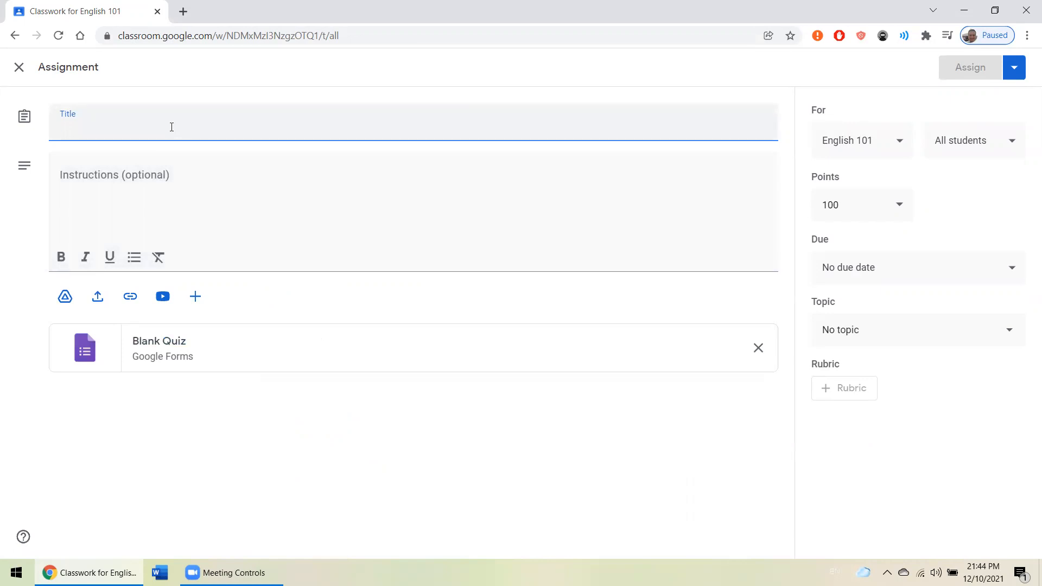
{"action": "type", "text": "Quiz 1"}
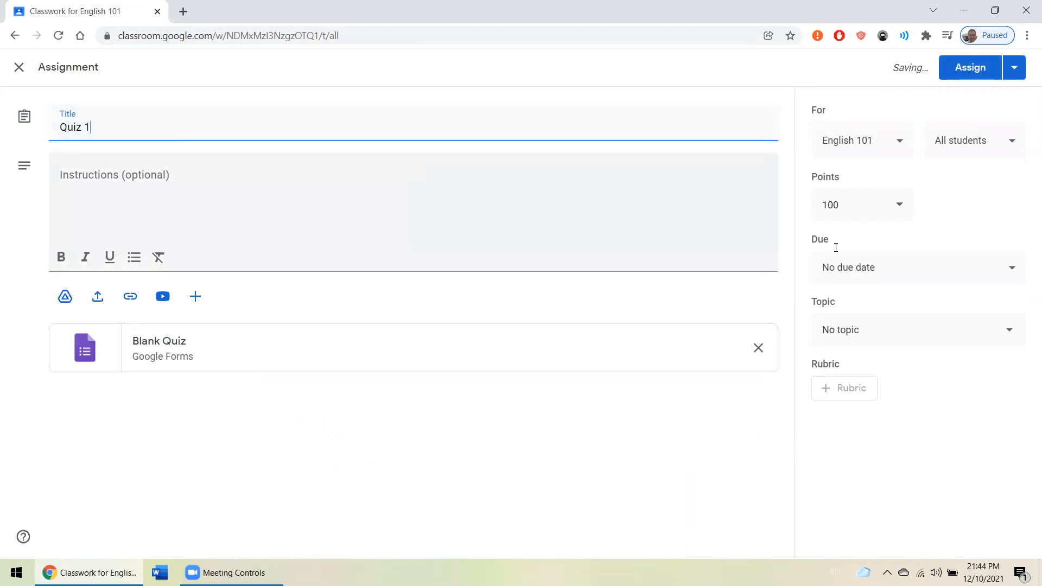
- Set the quiz's due date to Dec 17, 2021 at 11:59 PM and check the student selection
{"action": "left_click", "coordinate": [896, 268]}
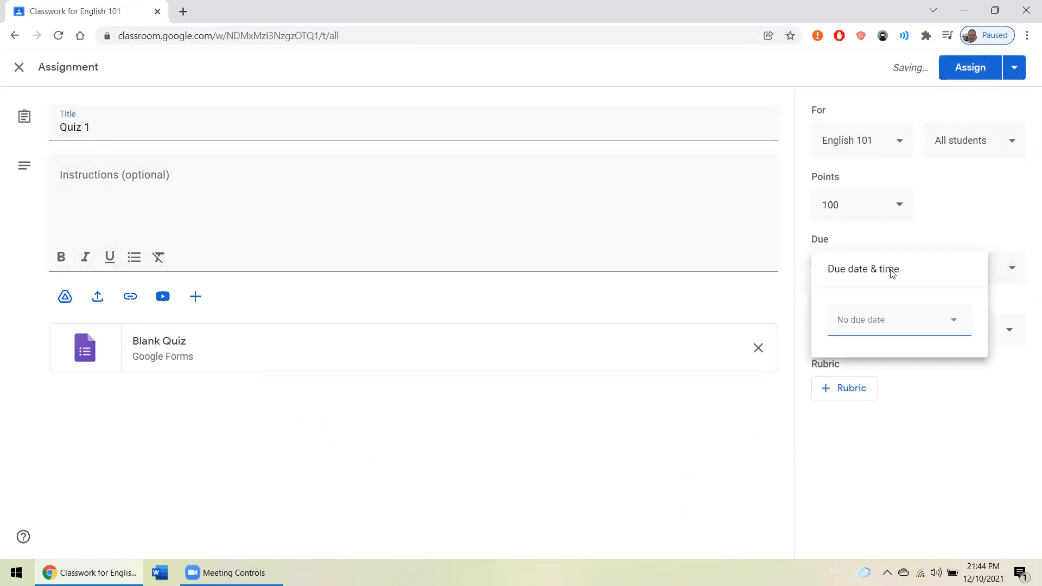
{"action": "left_click", "coordinate": [883, 322]}
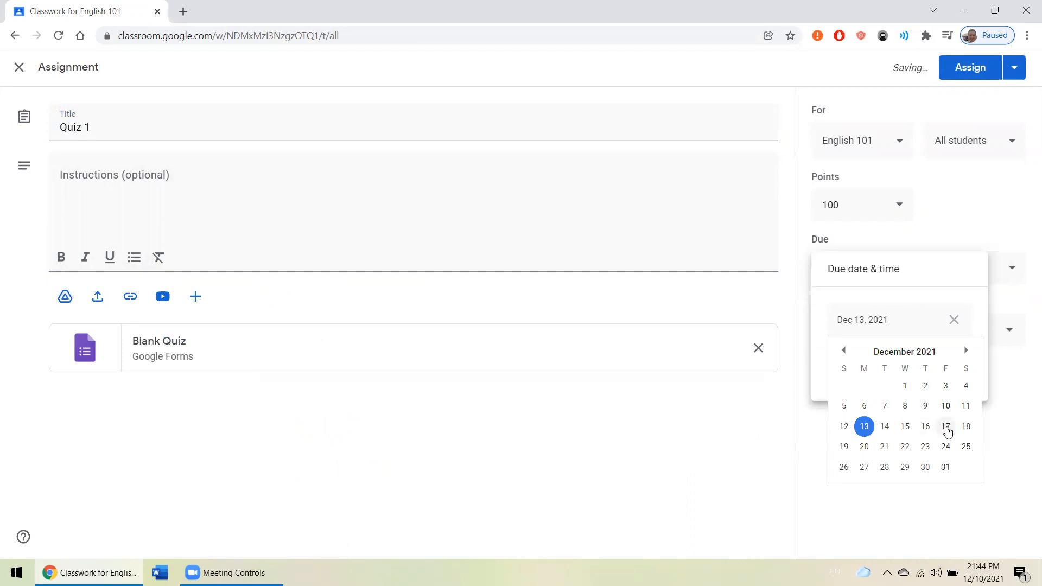
{"action": "left_click", "coordinate": [946, 426]}
{"action": "left_click", "coordinate": [903, 368]}
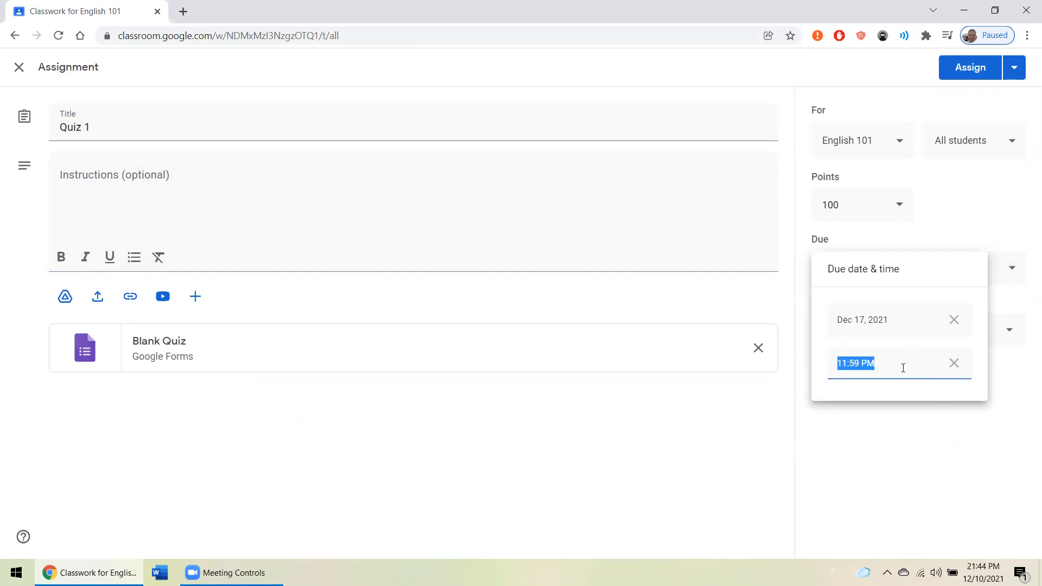
{"action": "left_click", "coordinate": [873, 412]}
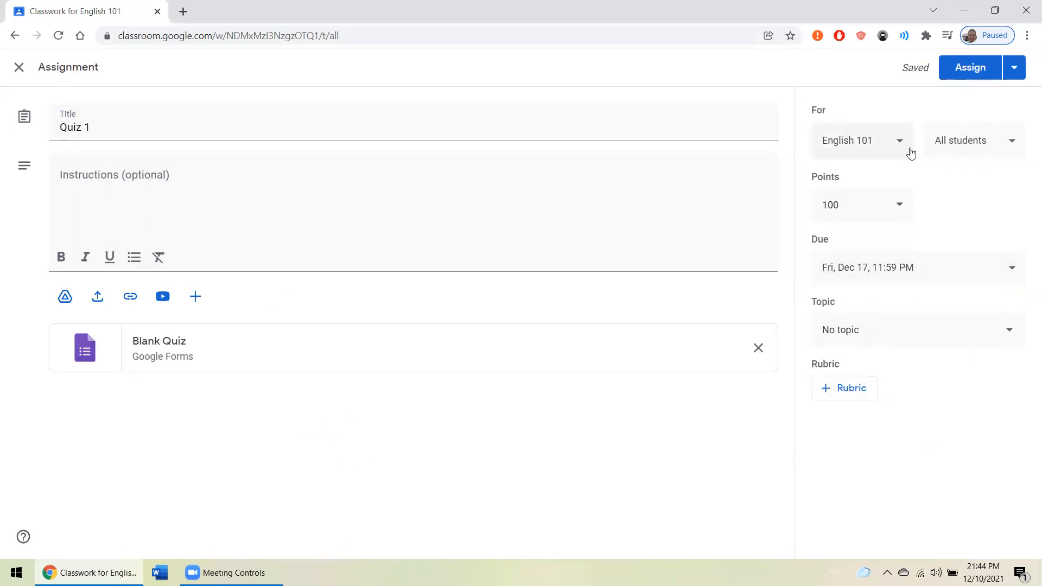
{"action": "left_click", "coordinate": [965, 141]}
{"action": "left_click", "coordinate": [965, 142]}
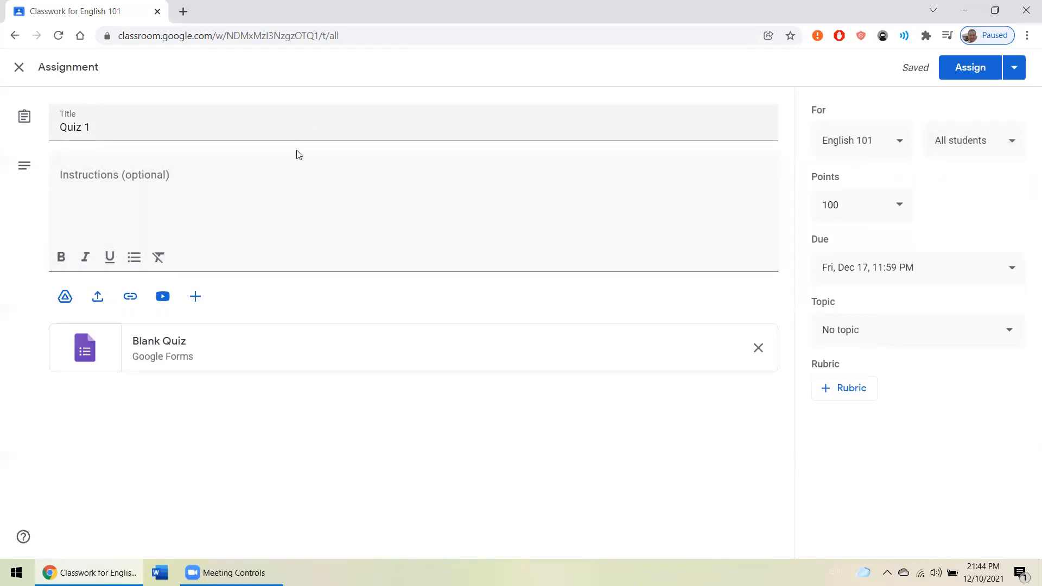
- Open the attached Blank Quiz form in Google Forms for editing and dismiss the form creation tip
{"action": "left_click", "coordinate": [210, 196]}
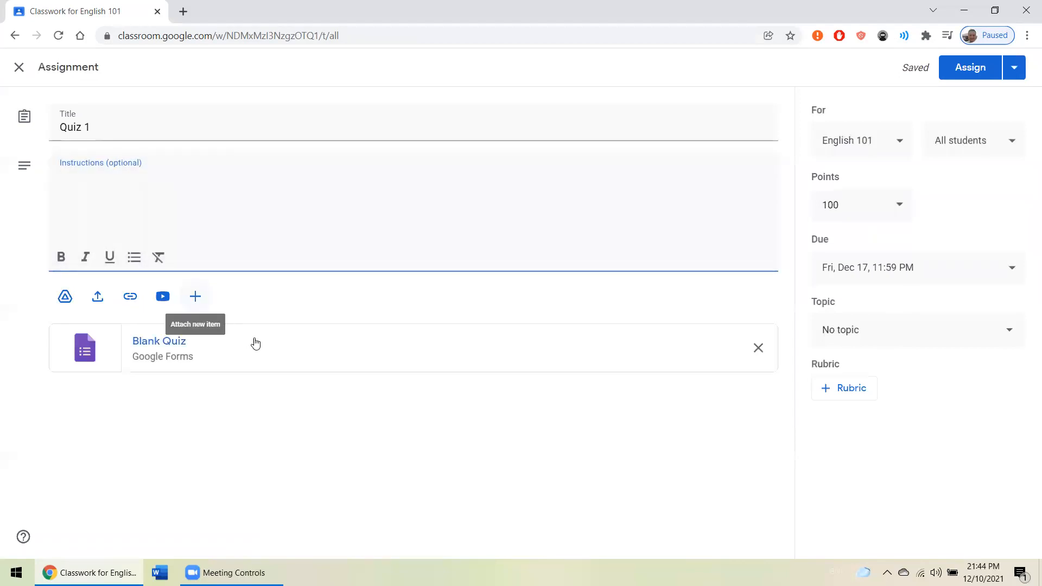
{"action": "left_click", "coordinate": [282, 351]}
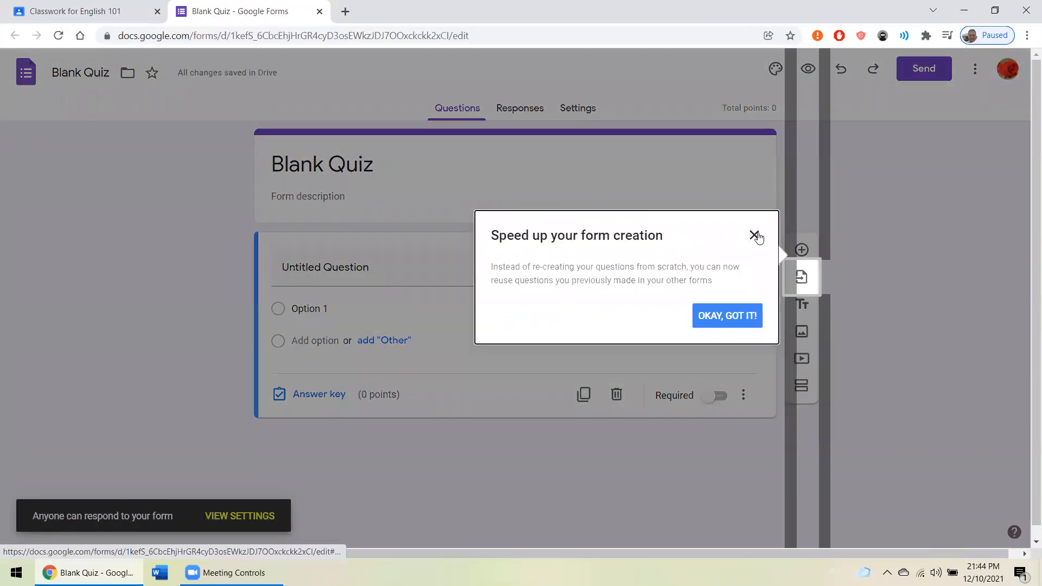
{"action": "left_click", "coordinate": [754, 235]}
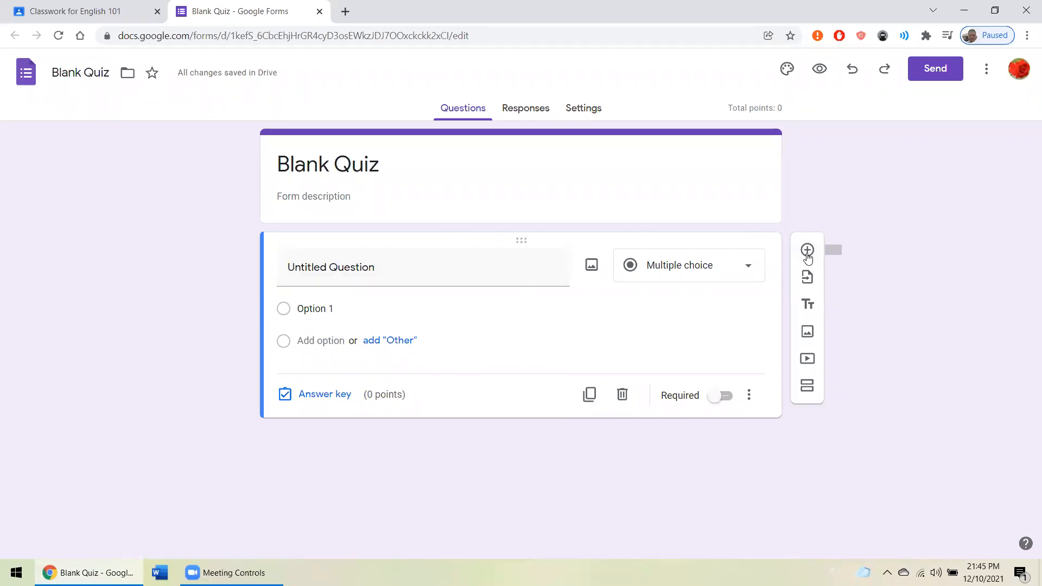
- Import all questions from the earlier Blank Quiz form headed Quiz 1, and delete the empty untitled question
{"action": "left_click", "coordinate": [808, 281]}
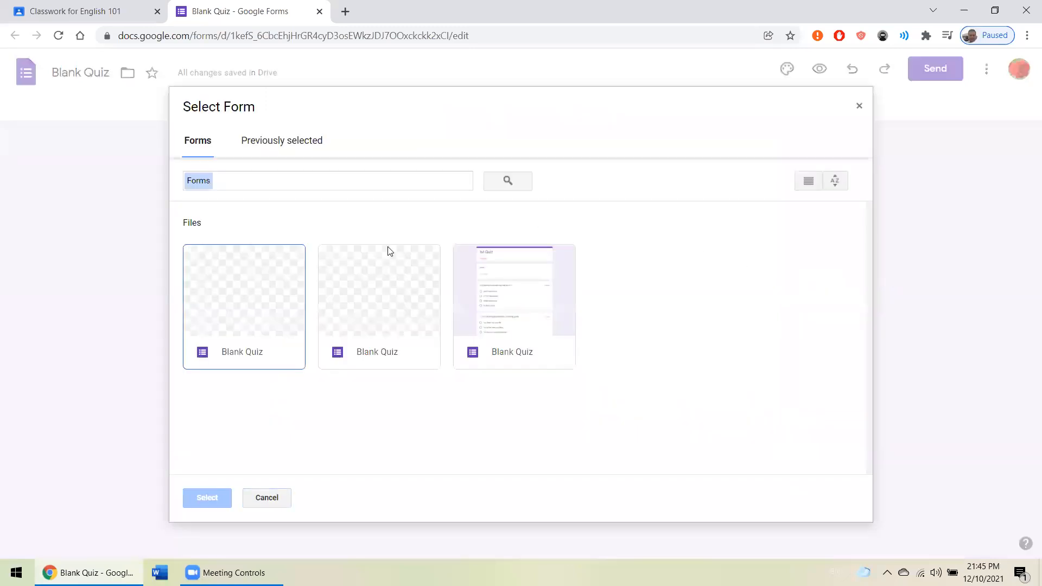
{"action": "left_click", "coordinate": [527, 289]}
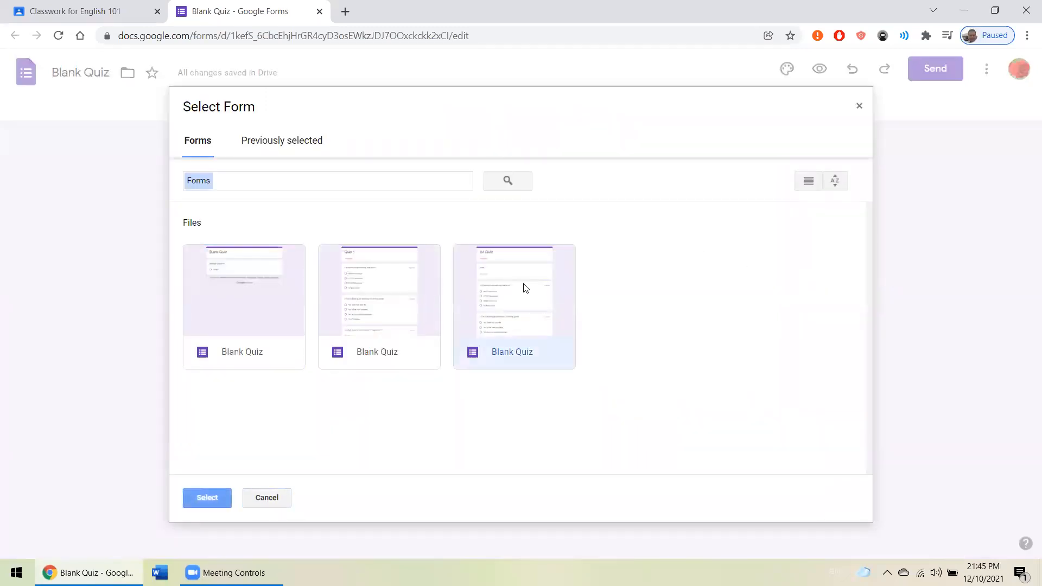
{"action": "double_click", "coordinate": [408, 300]}
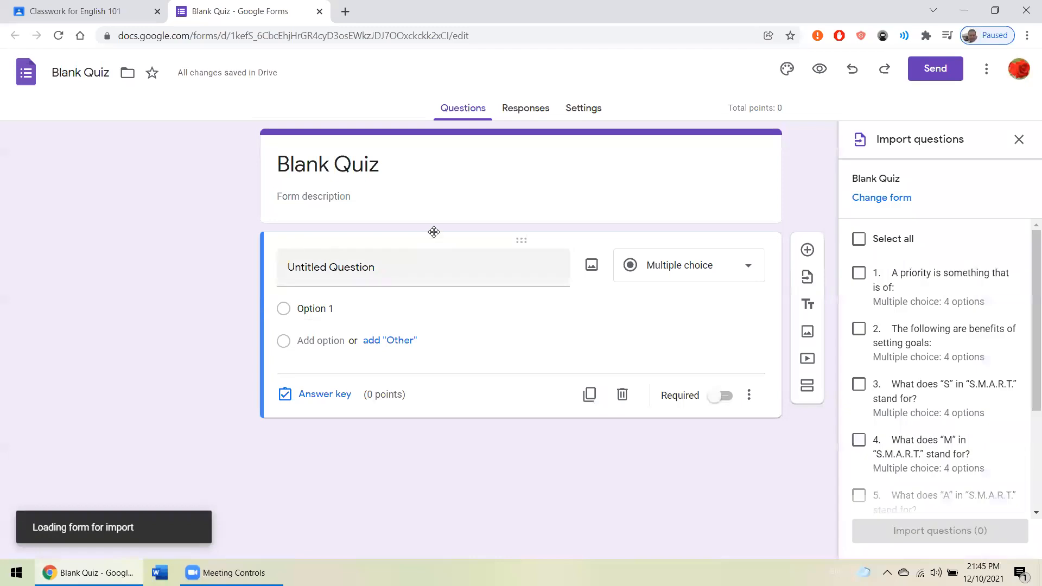
{"action": "left_click", "coordinate": [859, 239]}
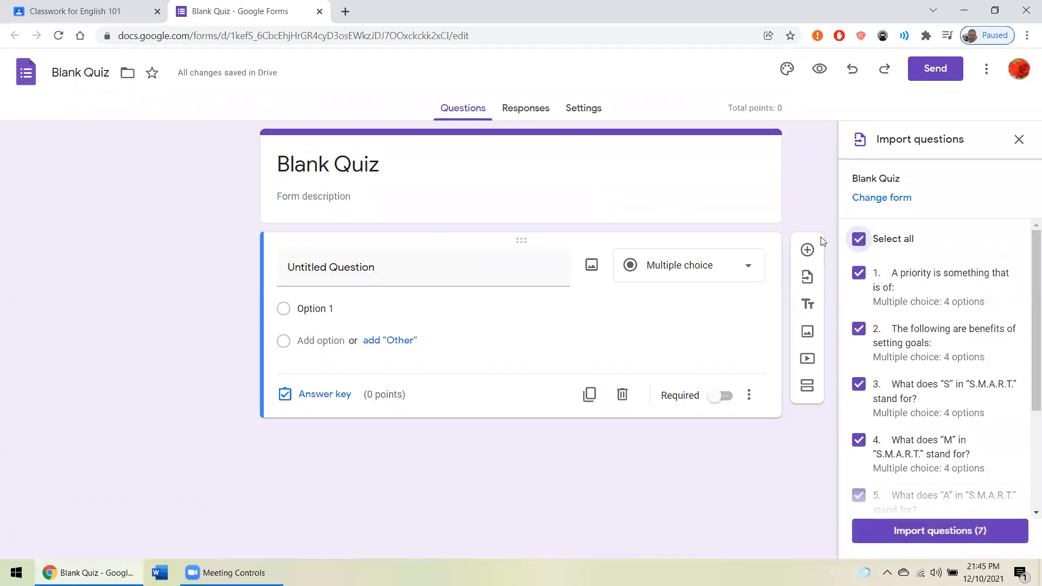
{"action": "left_click", "coordinate": [622, 395]}
{"action": "left_click", "coordinate": [882, 531]}
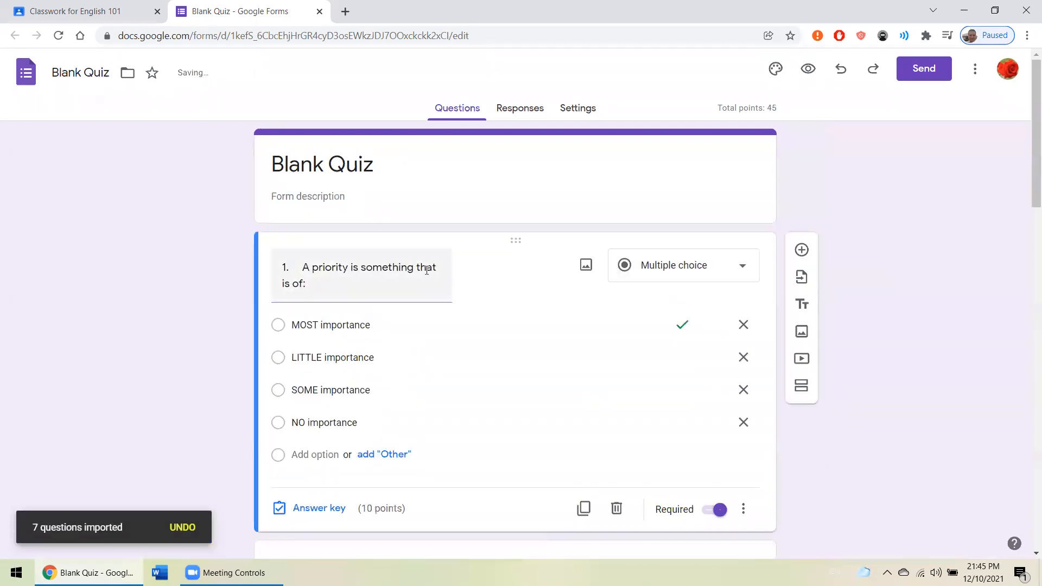
- Look through the imported questions and change the form's title to "Quiz 1"
{"action": "scroll", "coordinate": [435, 274], "scroll_direction": "down", "scroll_amount": 3}
{"action": "scroll", "coordinate": [459, 276], "scroll_direction": "down", "scroll_amount": 15}
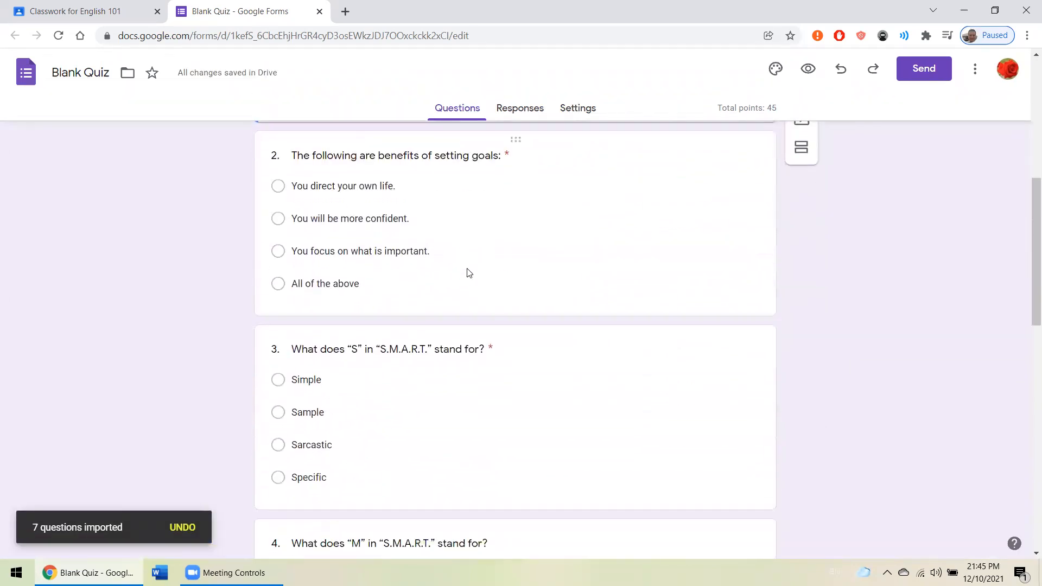
{"action": "scroll", "coordinate": [470, 273], "scroll_direction": "up", "scroll_amount": 18}
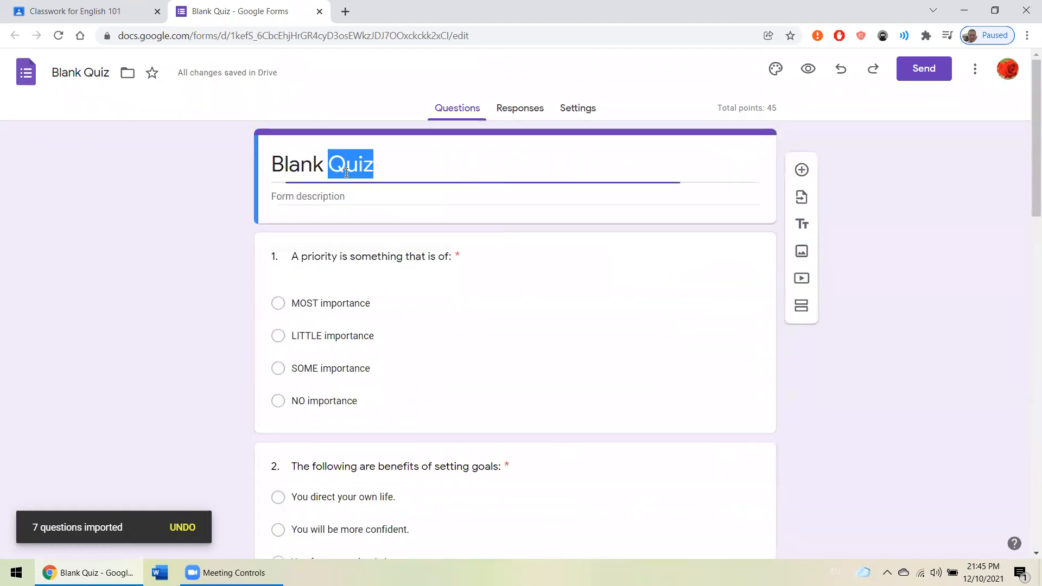
{"action": "triple_click", "coordinate": [346, 175]}
{"action": "type", "text": "Q"}
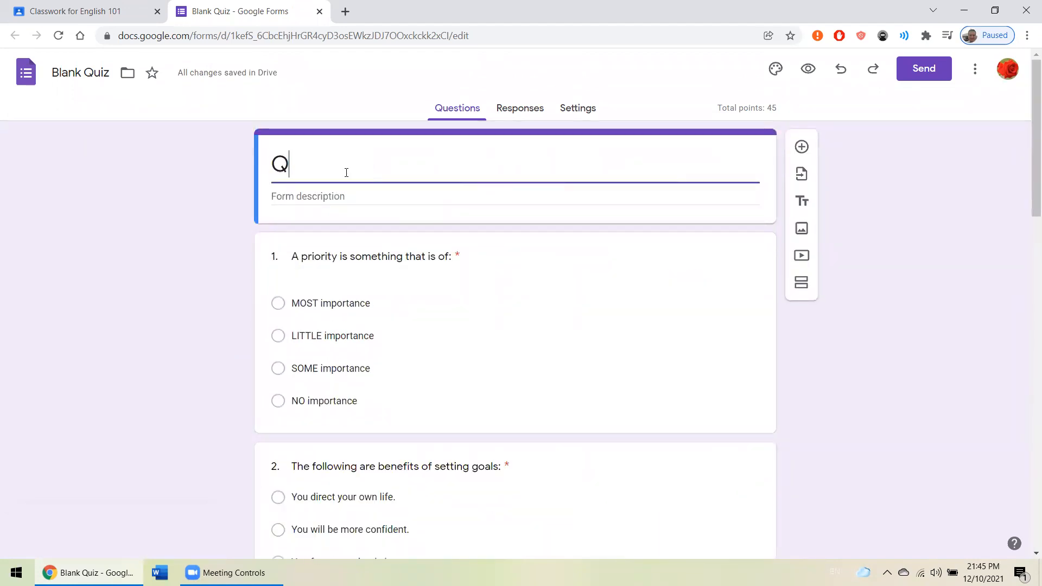
{"action": "type", "text": "uiz 1"}
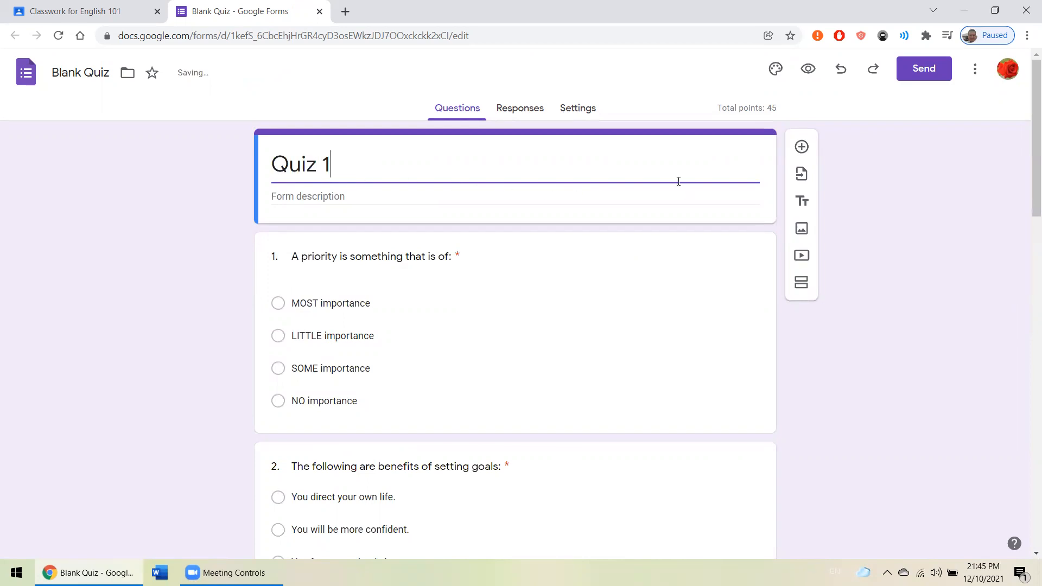
- Close the quiz form, return to Google Classroom, and assign Quiz 1 to the class
{"action": "scroll", "coordinate": [549, 152], "scroll_direction": "down", "scroll_amount": 2}
{"action": "scroll", "coordinate": [372, 126], "scroll_direction": "up", "scroll_amount": 2}
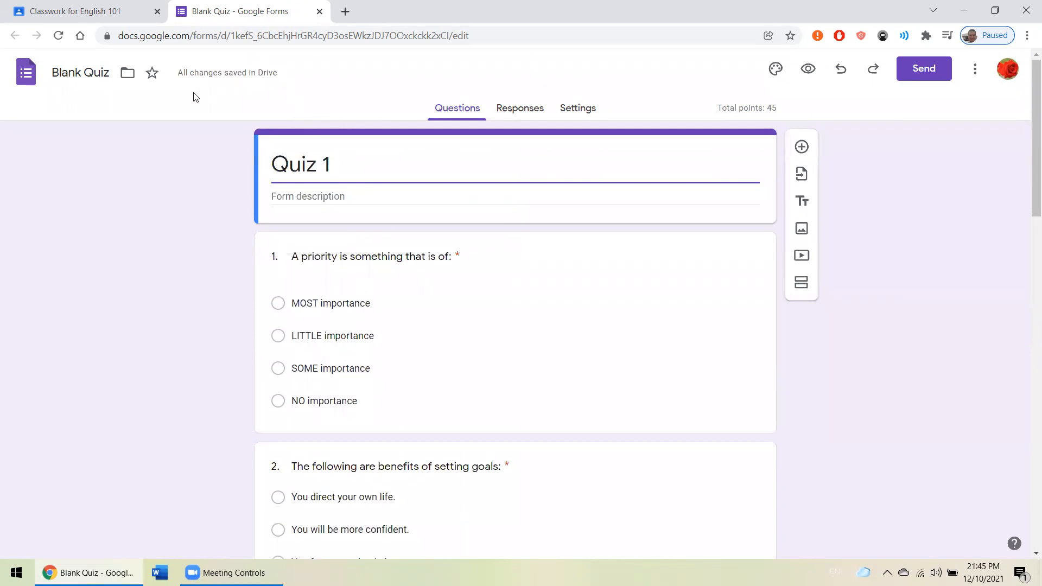
{"action": "left_click", "coordinate": [319, 11]}
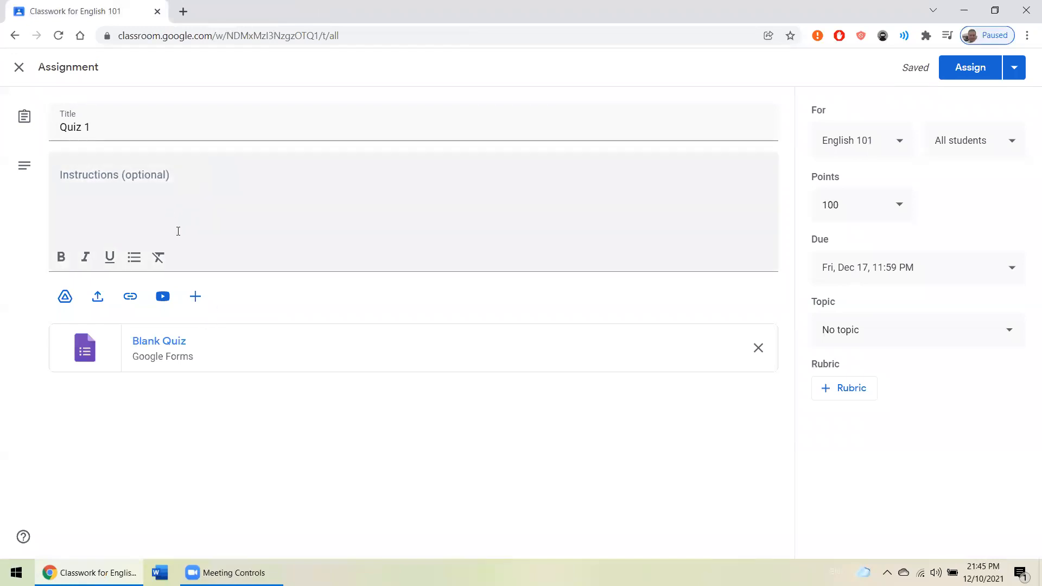
{"action": "left_click", "coordinate": [970, 69]}
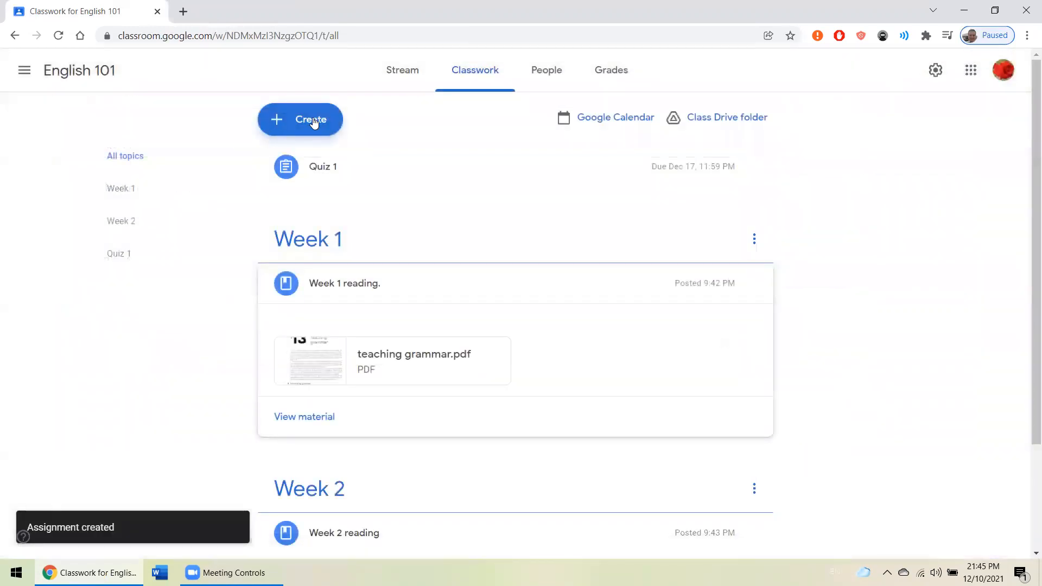
{"action": "scroll", "coordinate": [547, 165], "scroll_direction": "down", "scroll_amount": 3}
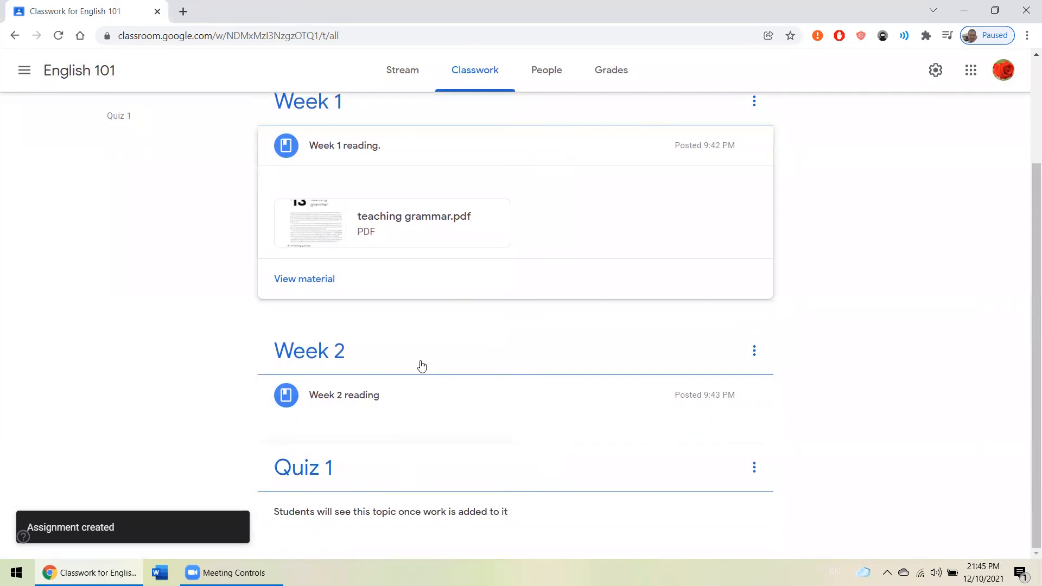
- Move the Quiz 1 assignment into the Quiz 1 topic and check the order of the classwork list
{"action": "scroll", "coordinate": [421, 365], "scroll_direction": "up", "scroll_amount": 3}
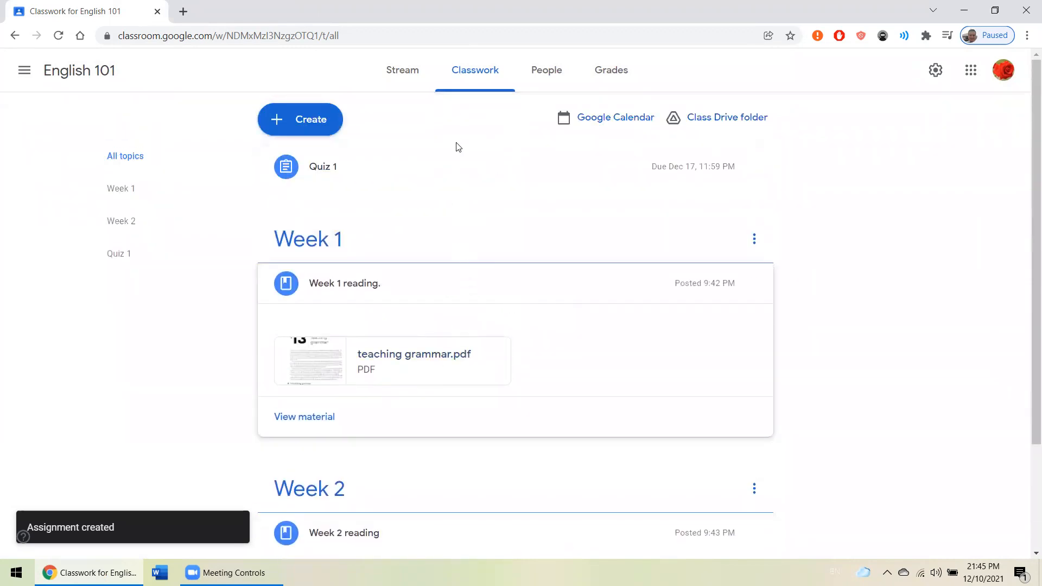
{"action": "left_click_drag", "start_coordinate": [493, 168], "coordinate": [465, 476]}
{"action": "scroll", "coordinate": [429, 356], "scroll_direction": "down", "scroll_amount": 3}
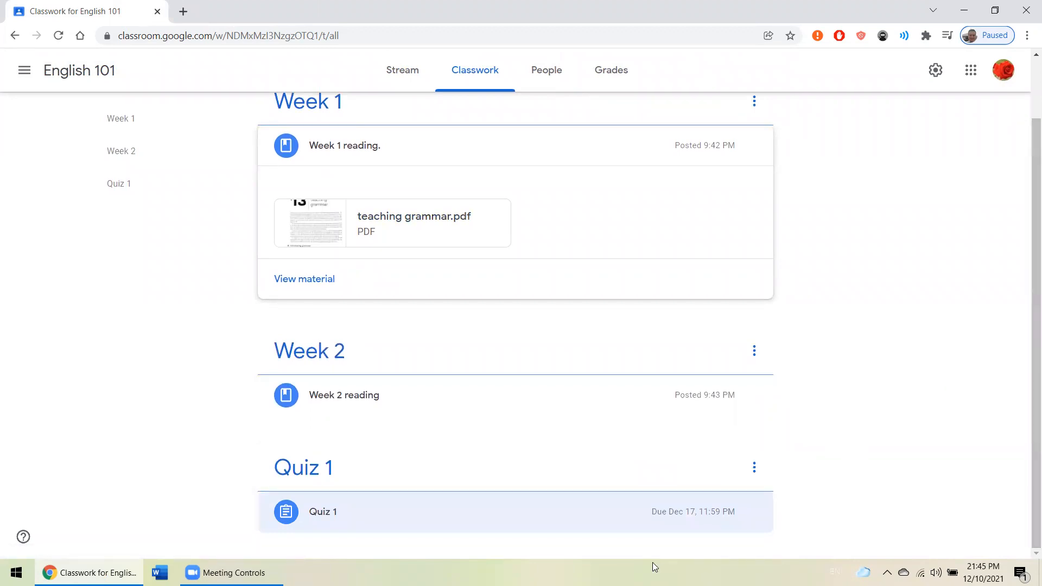
{"action": "scroll", "coordinate": [177, 235], "scroll_direction": "up", "scroll_amount": 2}
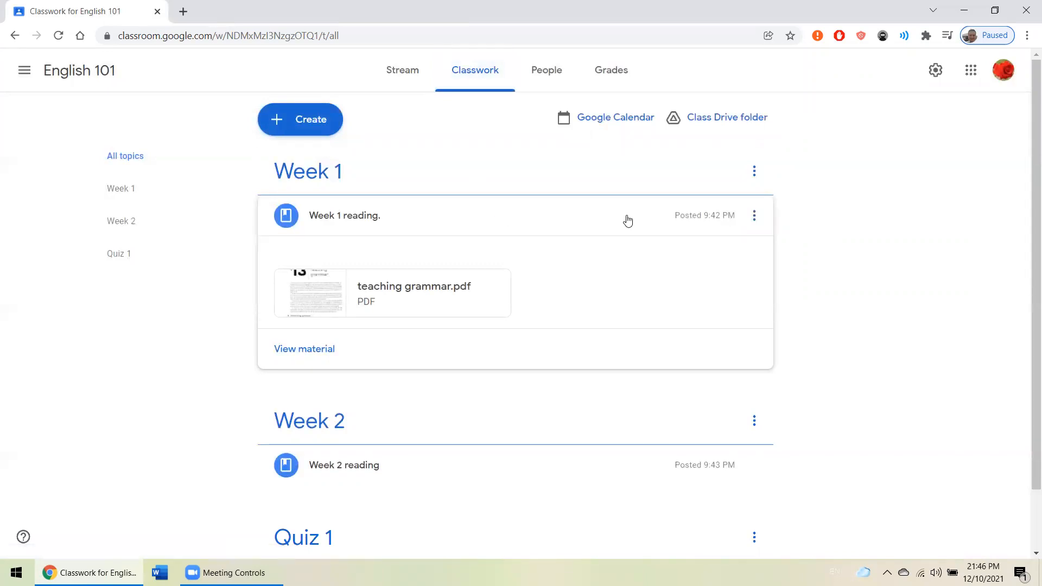
{"action": "scroll", "coordinate": [628, 219], "scroll_direction": "down", "scroll_amount": 2}
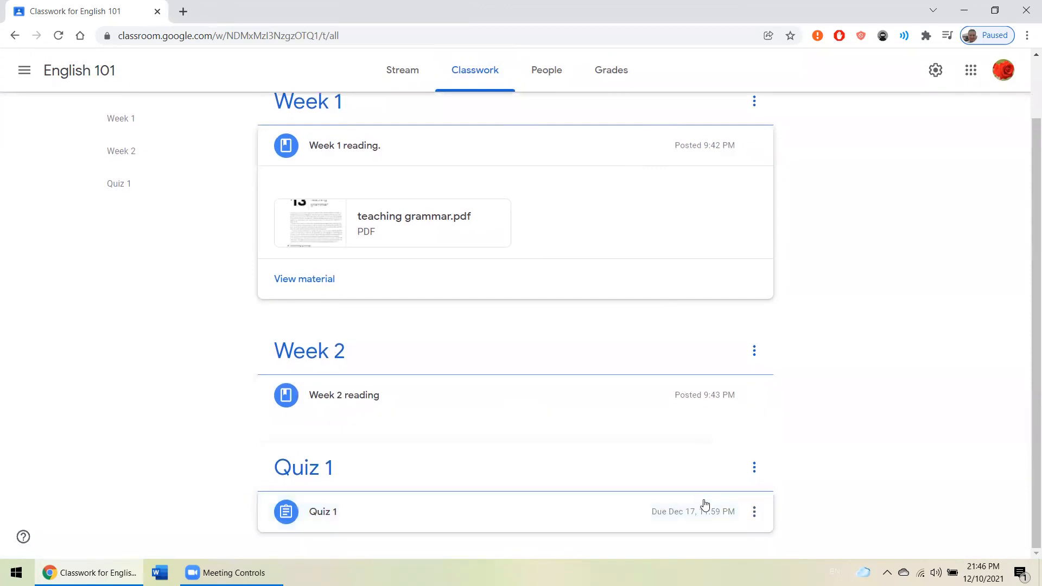
{"action": "scroll", "coordinate": [704, 506], "scroll_direction": "up", "scroll_amount": 2}
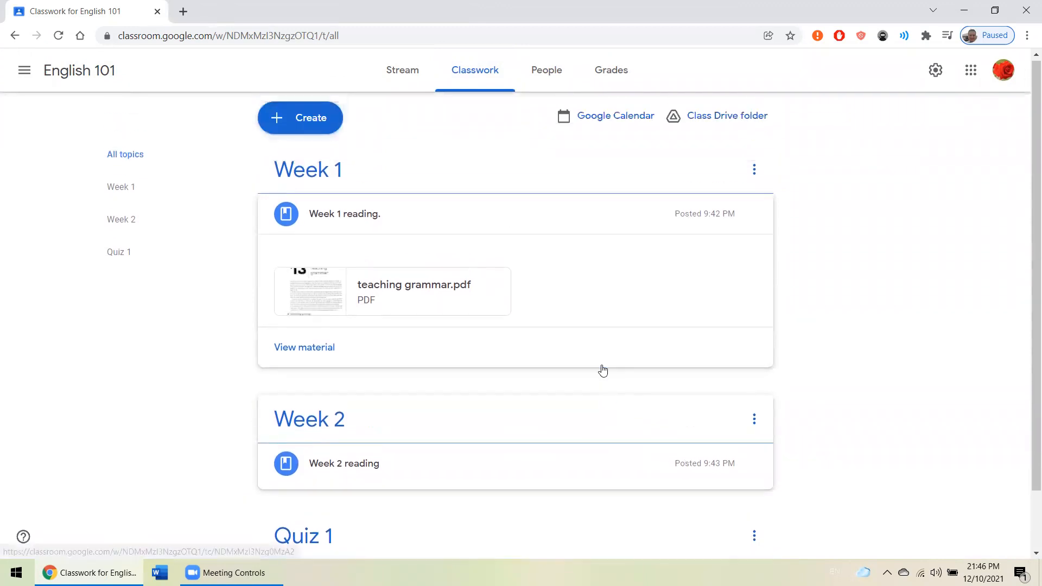
- Look over the posts in the class stream, viewing the Week 2 reading material and returning to the stream
{"action": "left_click", "coordinate": [418, 75]}
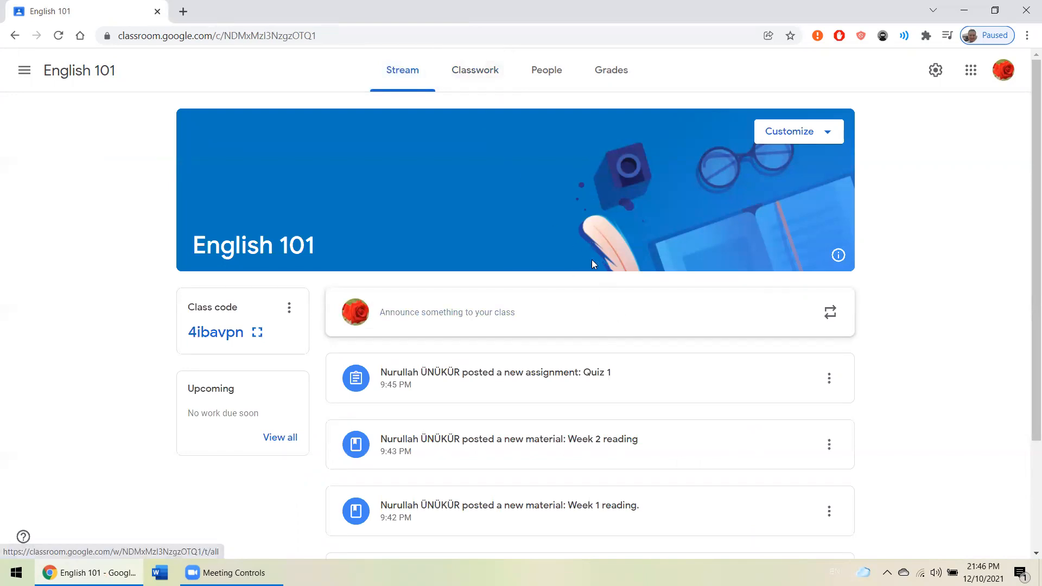
{"action": "scroll", "coordinate": [621, 349], "scroll_direction": "down", "scroll_amount": 3}
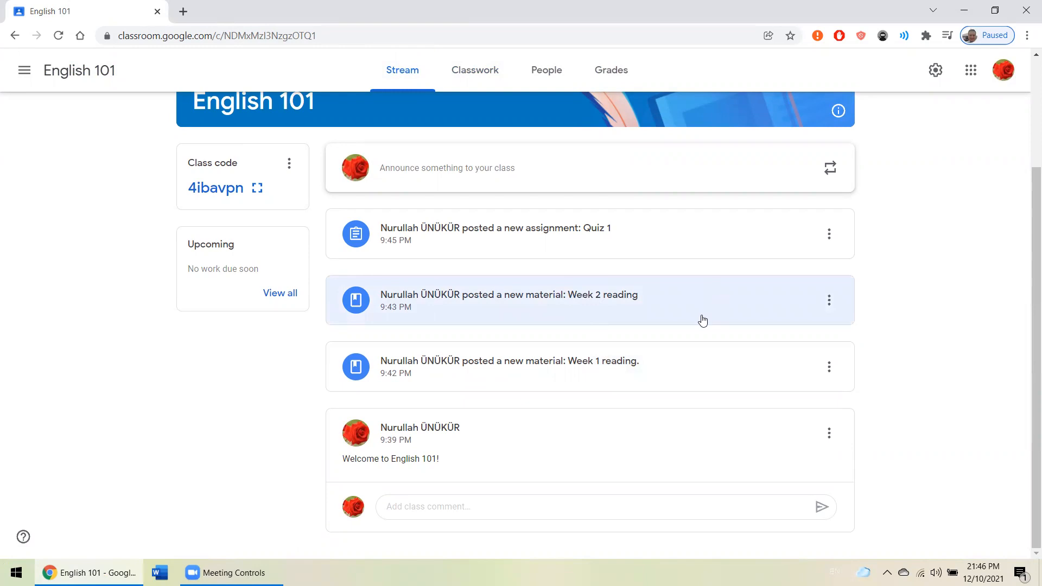
{"action": "left_click", "coordinate": [627, 307]}
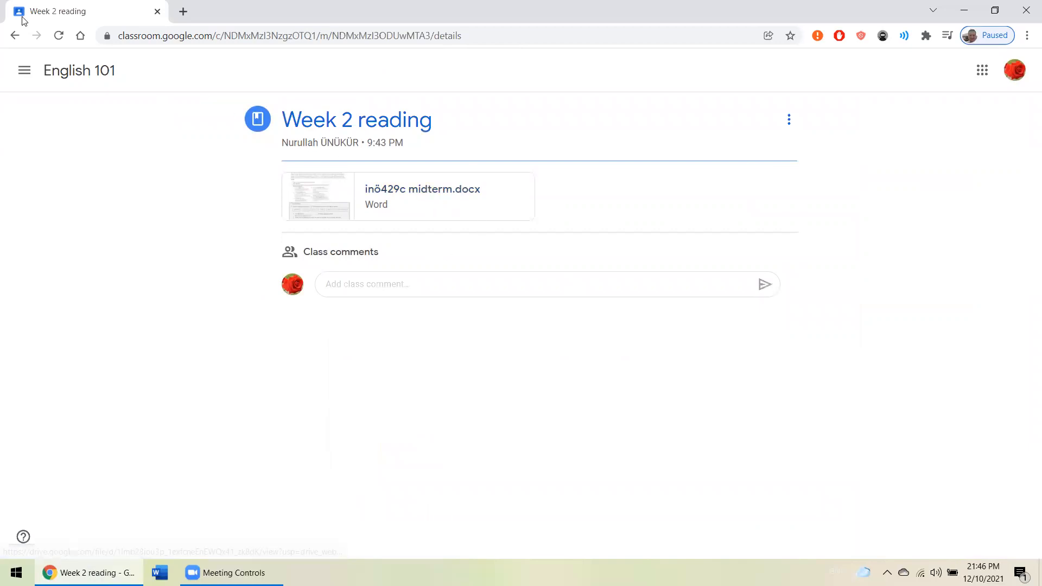
{"action": "left_click", "coordinate": [14, 35]}
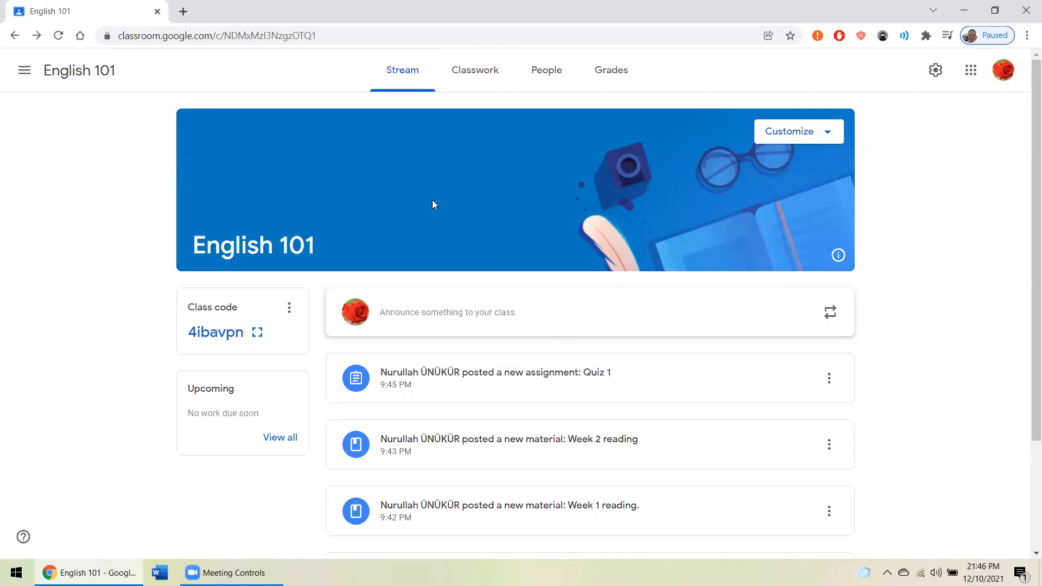
{"action": "scroll", "coordinate": [432, 200], "scroll_direction": "down", "scroll_amount": 3}
{"action": "scroll", "coordinate": [342, 195], "scroll_direction": "up", "scroll_amount": 3}
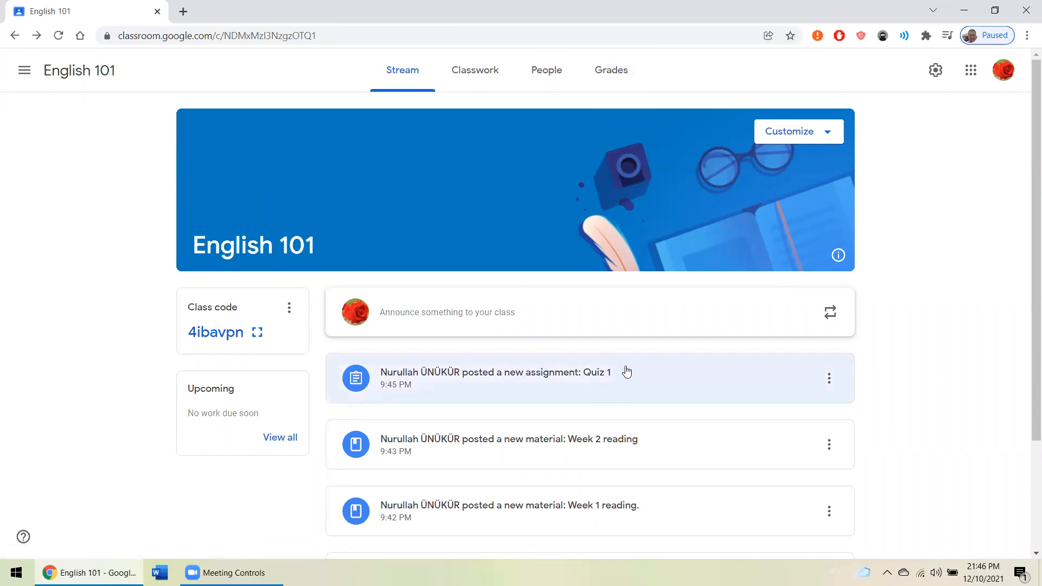
- Look through the class's grades, classwork, stream and people pages
{"action": "left_click", "coordinate": [608, 79]}
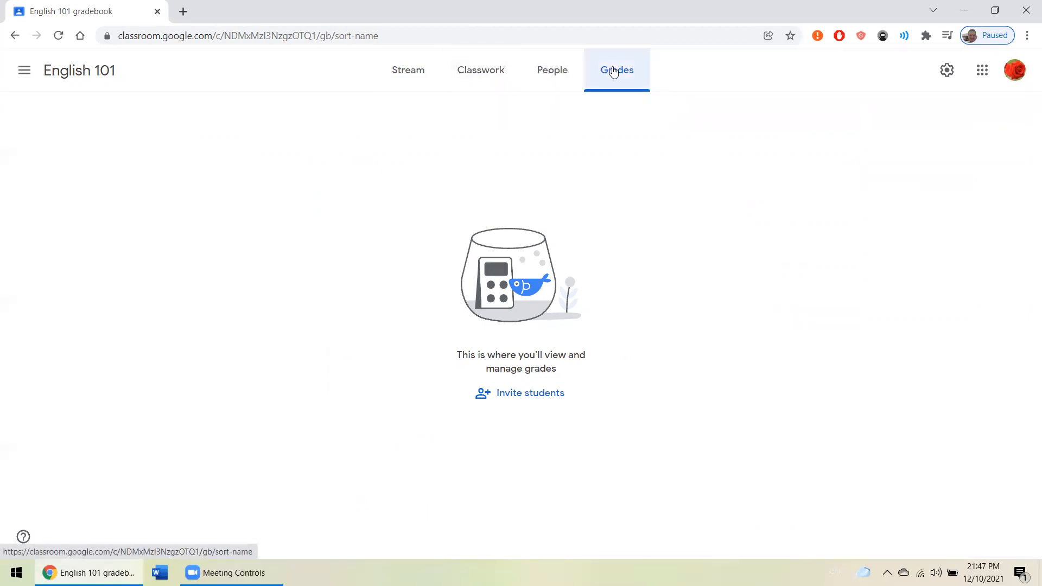
{"action": "left_click", "coordinate": [469, 81]}
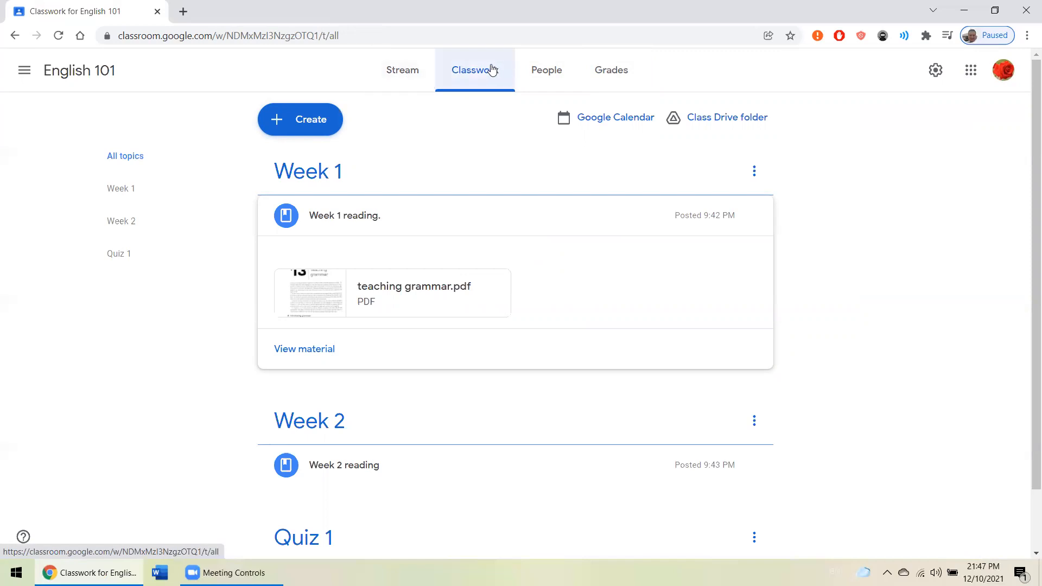
{"action": "left_click", "coordinate": [417, 79]}
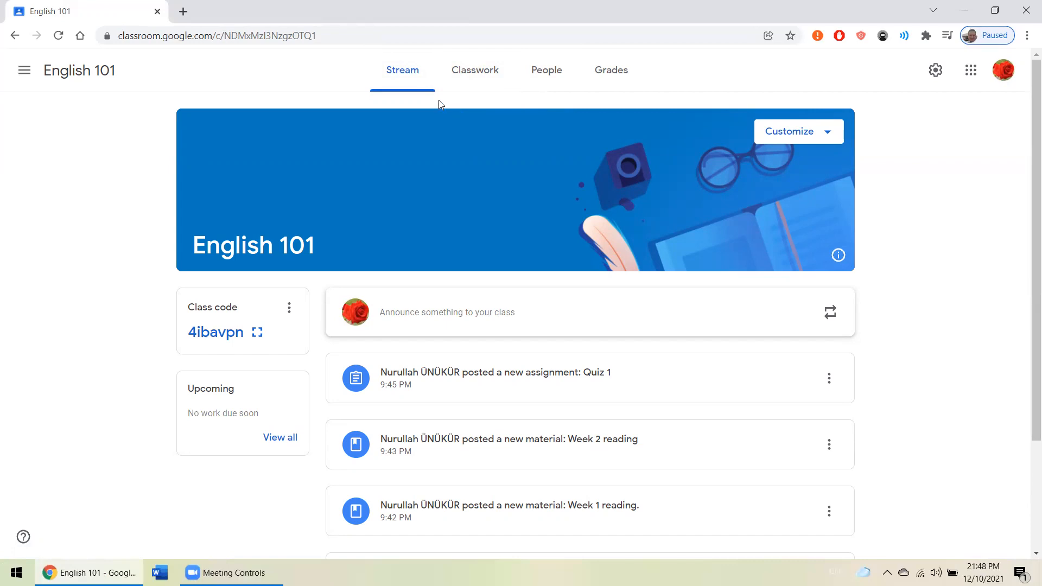
{"action": "scroll", "coordinate": [439, 101], "scroll_direction": "down", "scroll_amount": 3}
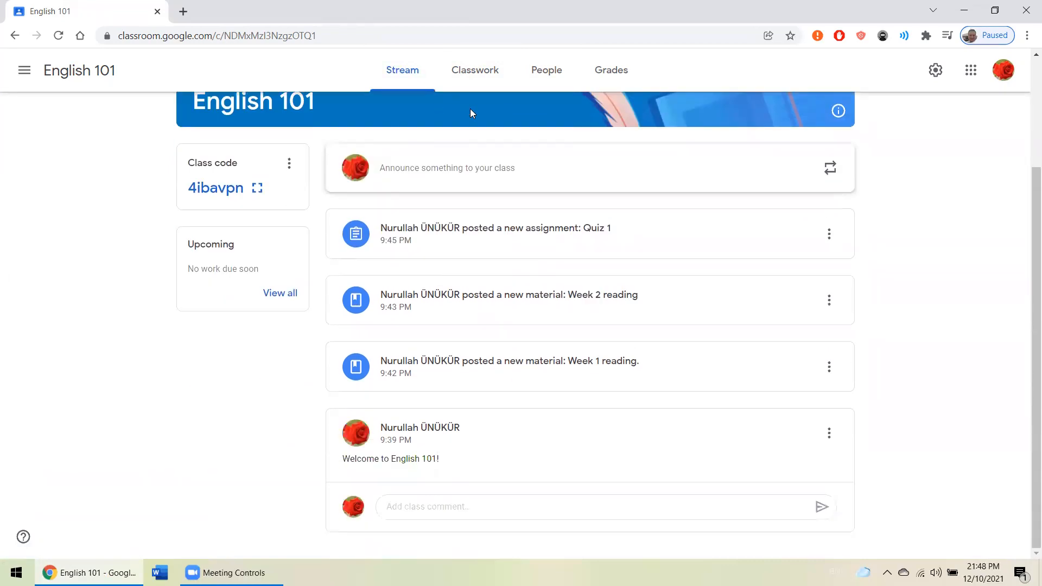
{"action": "scroll", "coordinate": [567, 206], "scroll_direction": "up", "scroll_amount": 3}
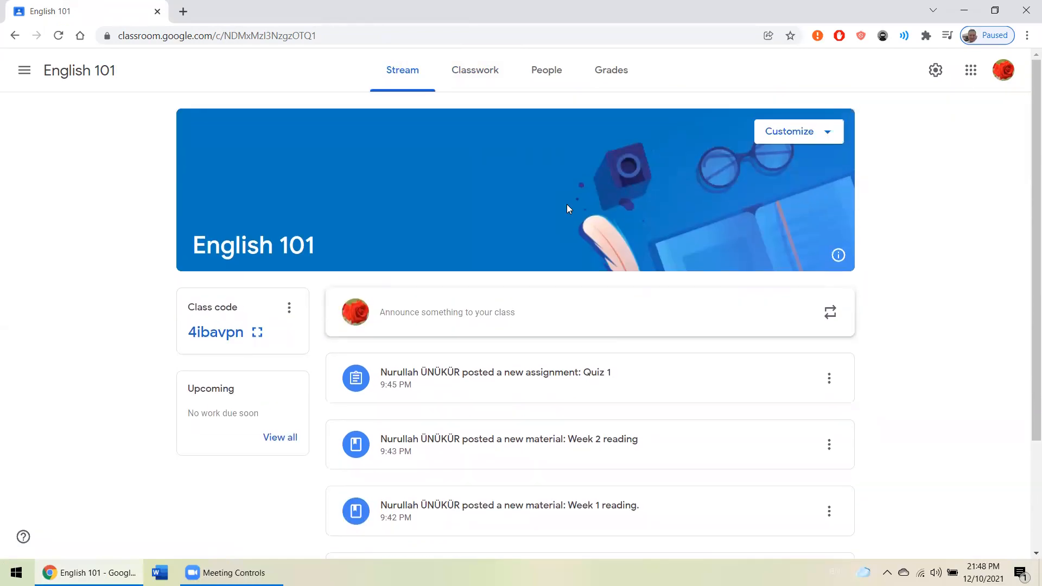
{"action": "left_click", "coordinate": [486, 73]}
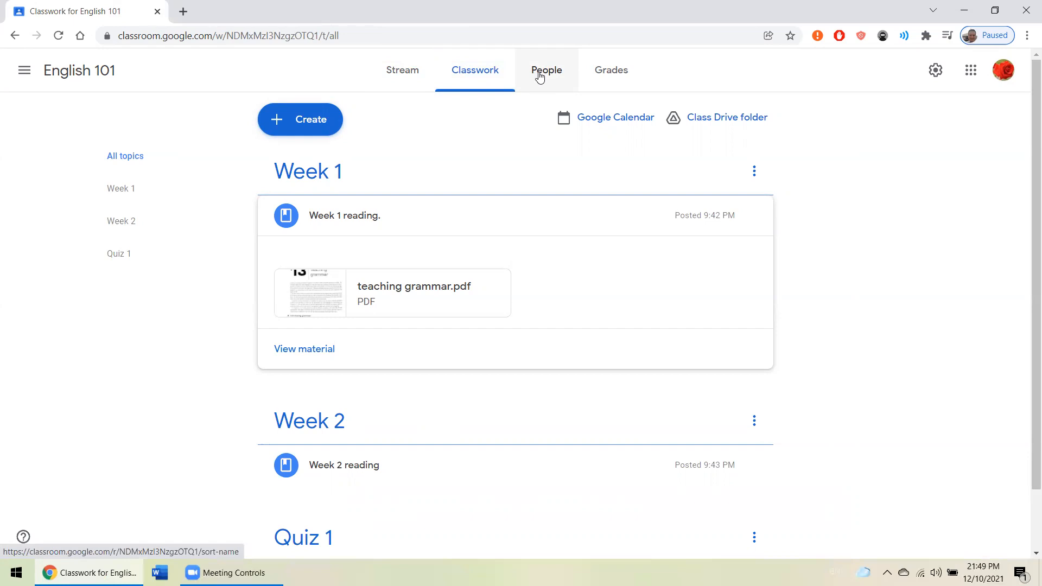
{"action": "left_click", "coordinate": [539, 76]}
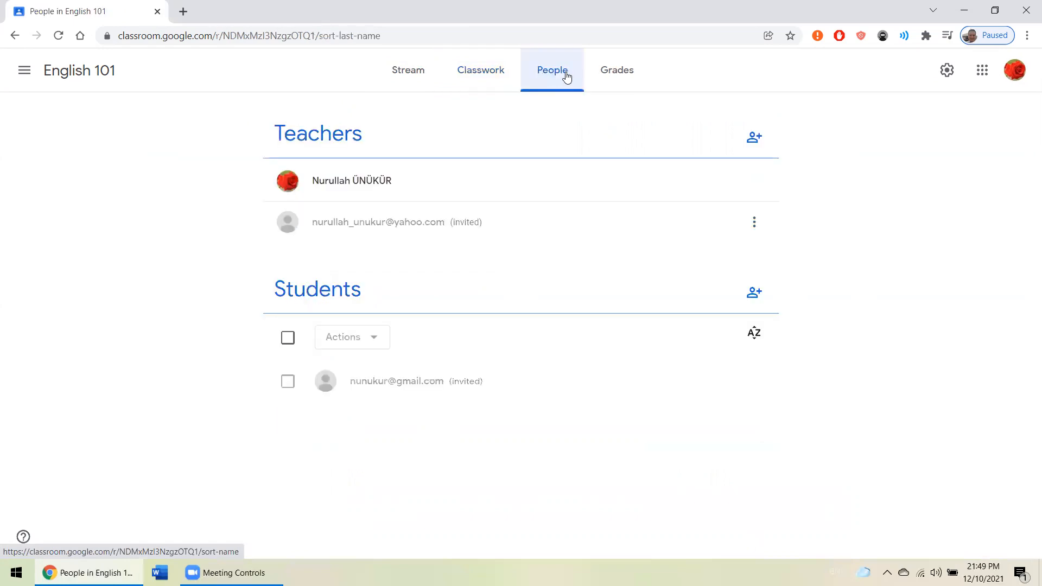
{"action": "left_click", "coordinate": [607, 74]}
{"action": "left_click", "coordinate": [408, 78]}
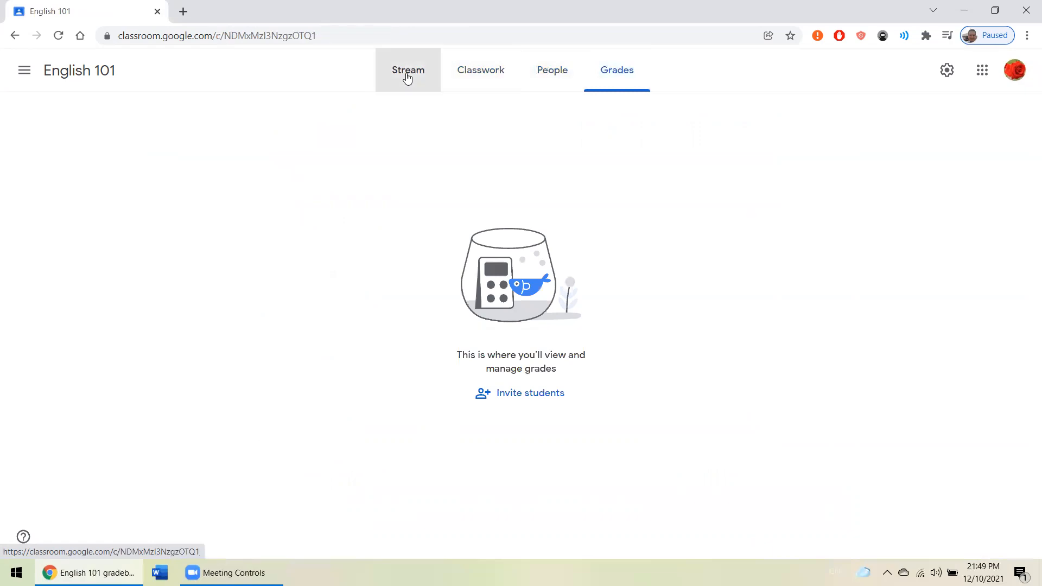
- Open the Quiz 1 form attached to the Quiz 1 assignment and look through its questions
{"action": "left_click", "coordinate": [453, 74]}
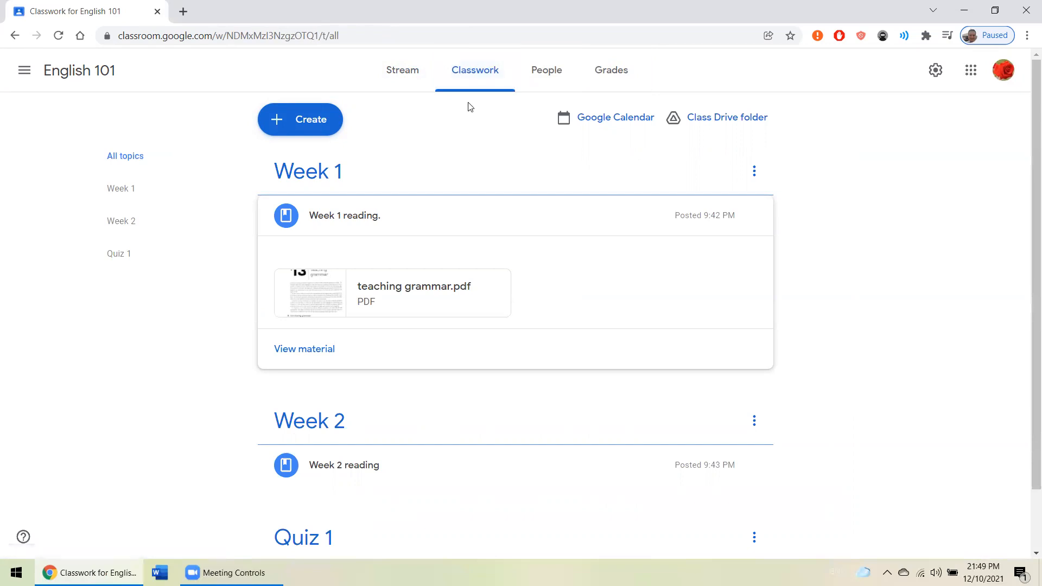
{"action": "scroll", "coordinate": [444, 117], "scroll_direction": "down", "scroll_amount": 2}
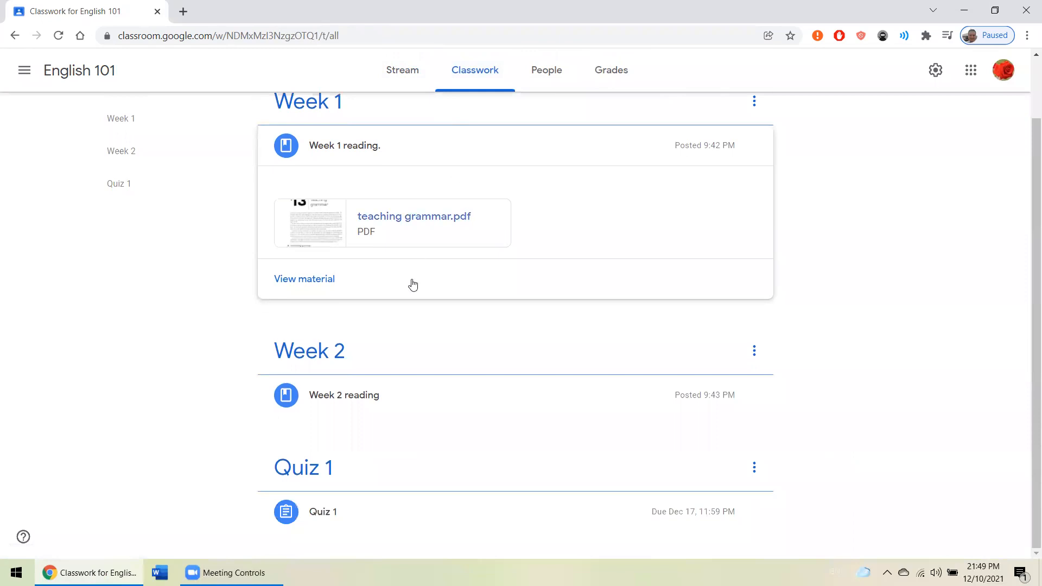
{"action": "left_click", "coordinate": [334, 505]}
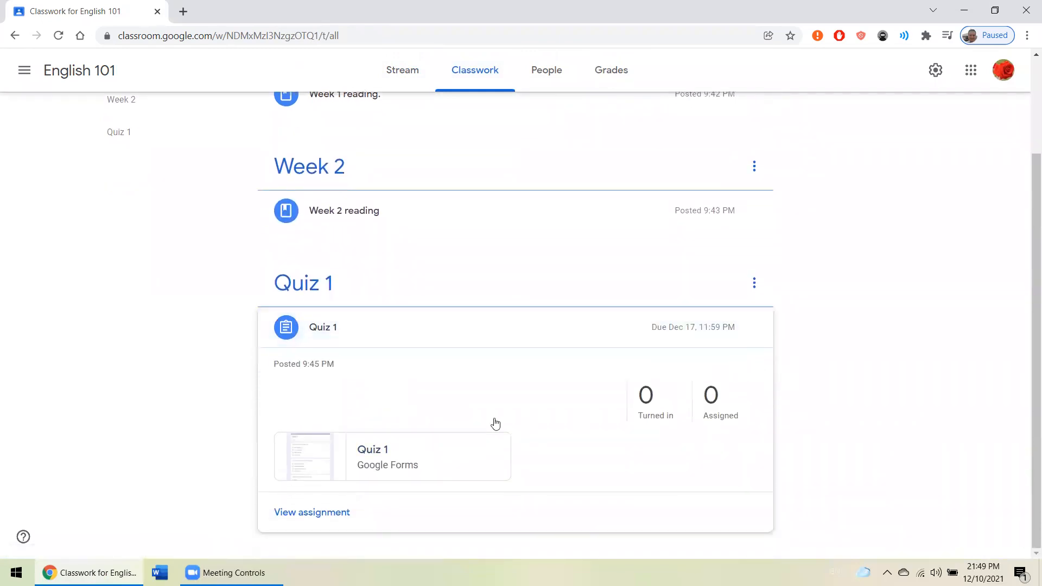
{"action": "left_click", "coordinate": [382, 454]}
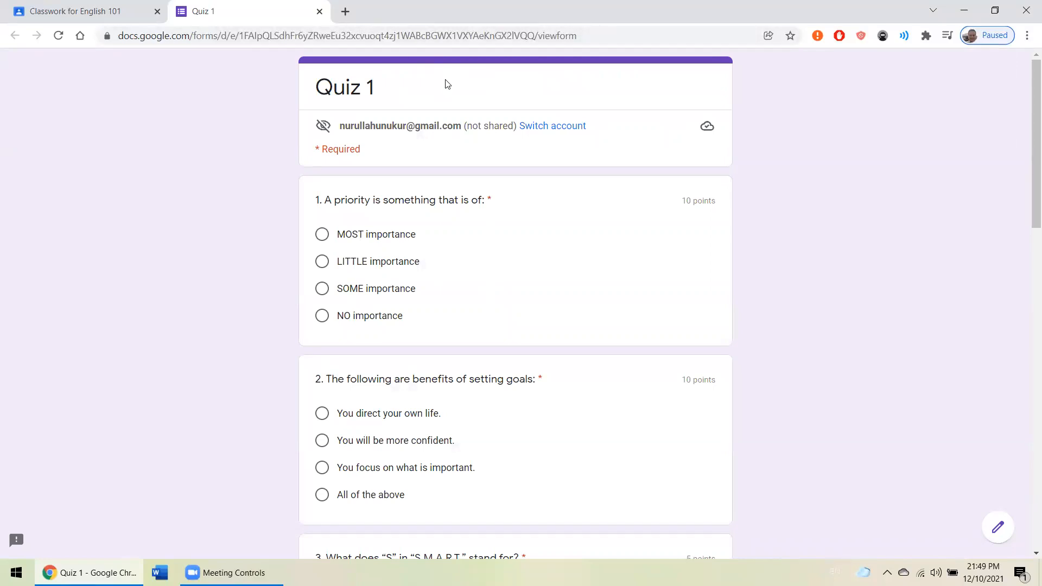
{"action": "scroll", "coordinate": [447, 84], "scroll_direction": "down", "scroll_amount": 5}
{"action": "scroll", "coordinate": [415, 87], "scroll_direction": "up", "scroll_amount": 1}
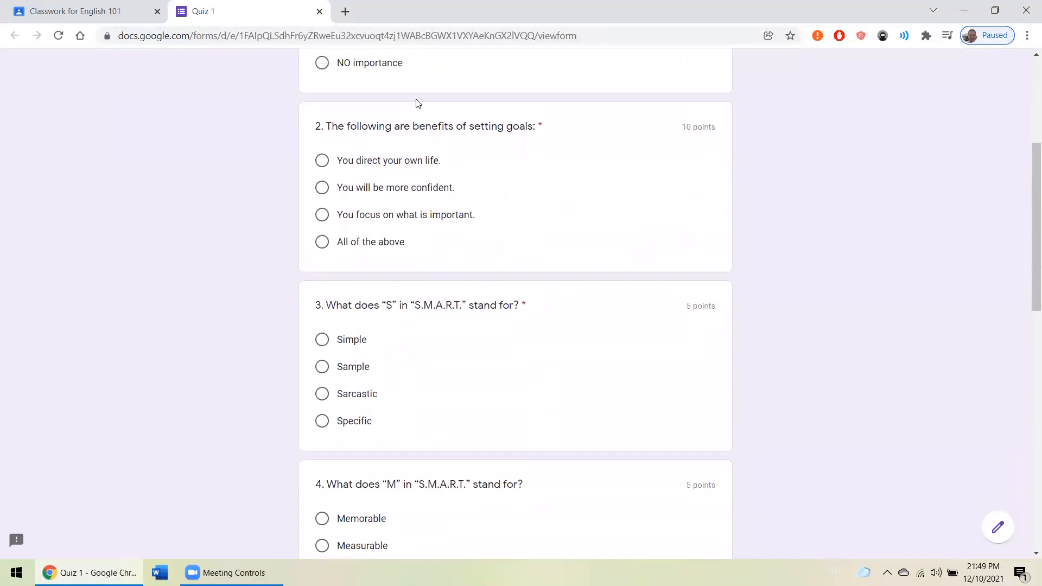
{"action": "scroll", "coordinate": [417, 103], "scroll_direction": "up", "scroll_amount": 5}
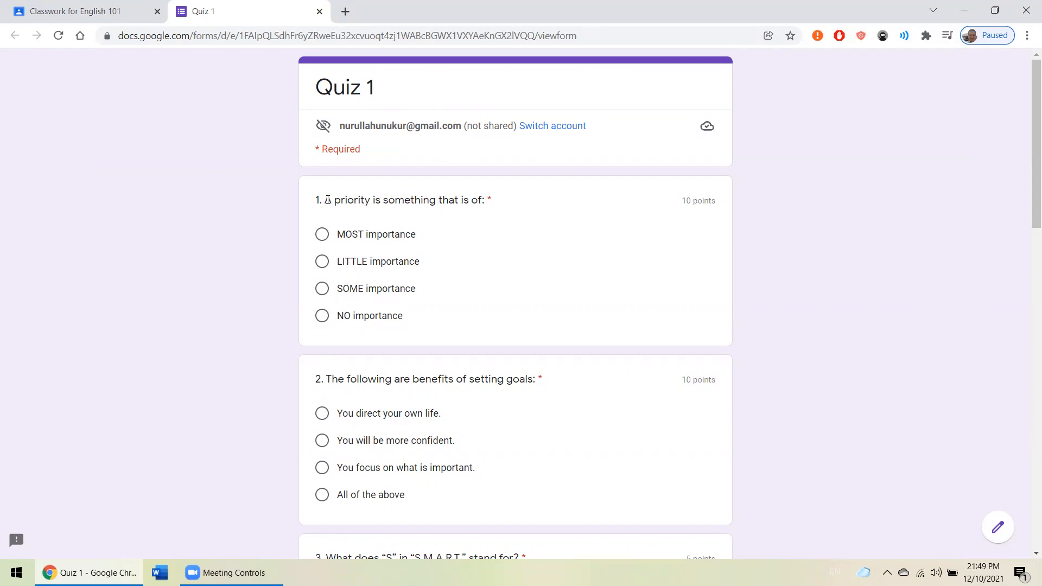
- Answer quiz questions 1 to 3 with "MOST importance", "All of the above" and "Specific"
{"action": "left_click", "coordinate": [325, 236]}
{"action": "scroll", "coordinate": [360, 226], "scroll_direction": "down", "scroll_amount": 2}
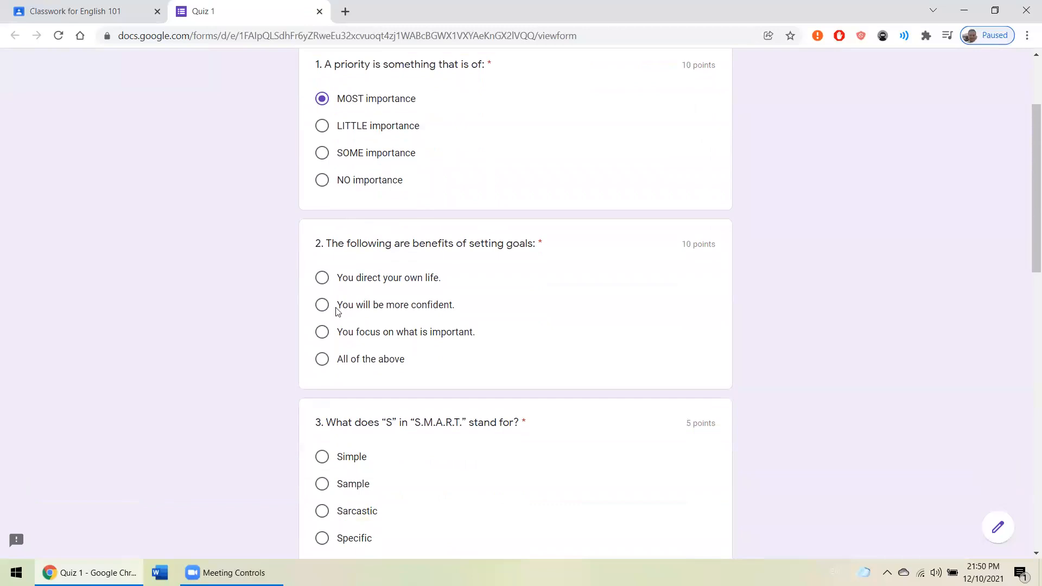
{"action": "left_click", "coordinate": [323, 360]}
{"action": "scroll", "coordinate": [417, 291], "scroll_direction": "down", "scroll_amount": 2}
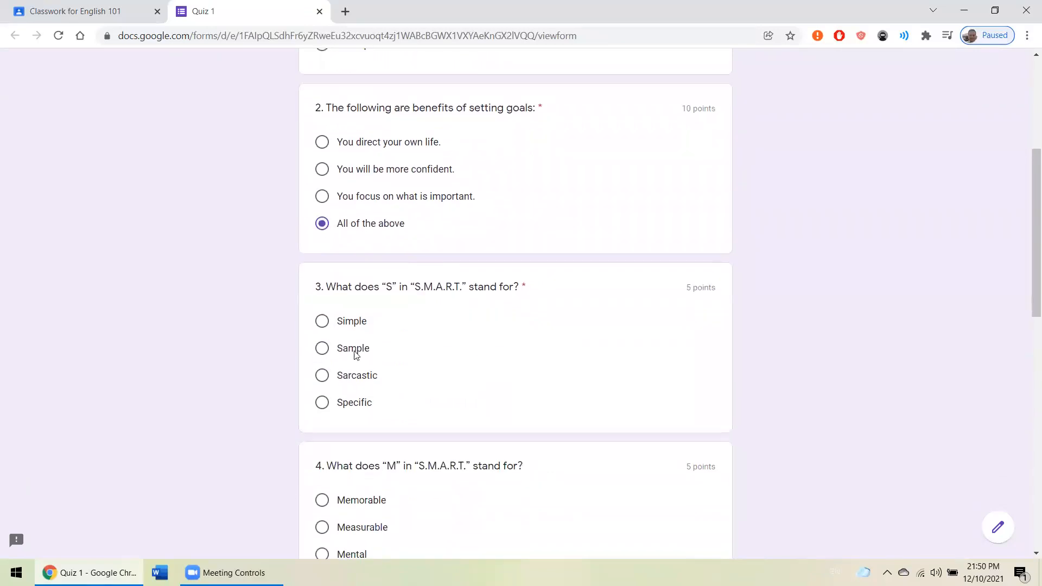
{"action": "left_click", "coordinate": [322, 402]}
{"action": "left_click_drag", "start_coordinate": [411, 287], "coordinate": [465, 288]}
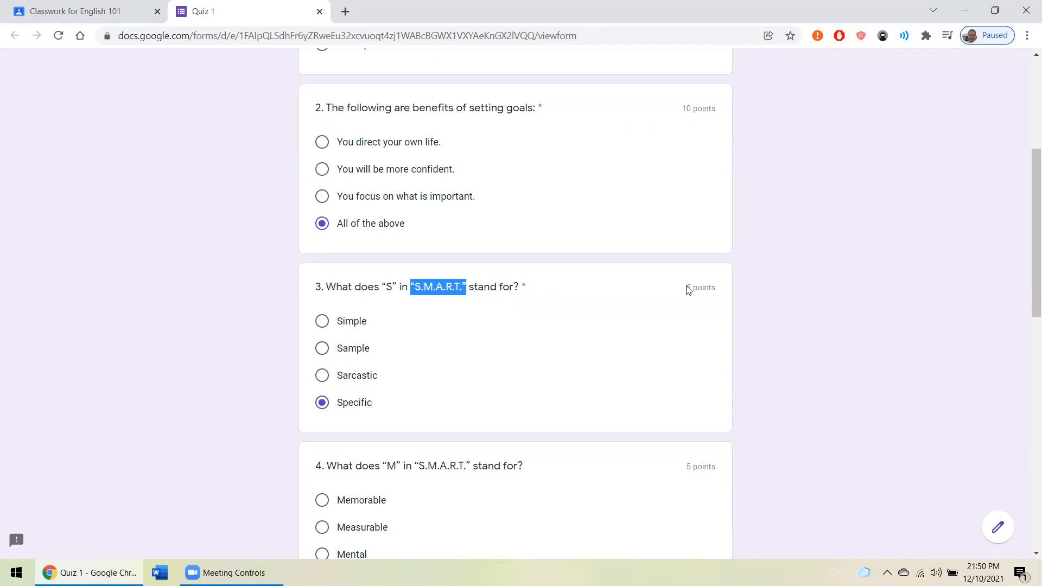
{"action": "left_click", "coordinate": [744, 286]}
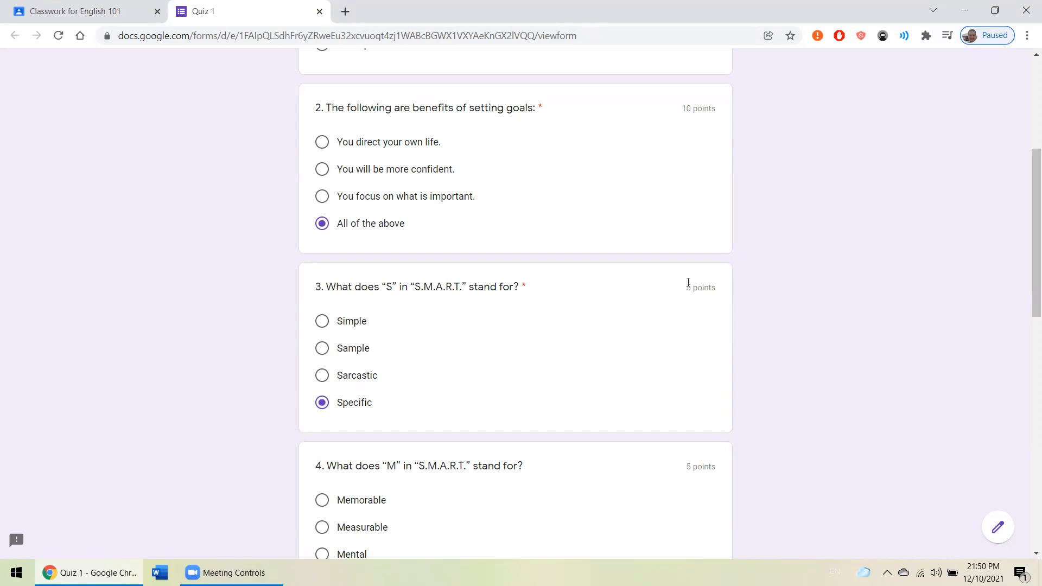
- Answer quiz questions 4 to 7 with "Measurable", "Attainable", "Relevant" and "Time-bound"
{"action": "scroll", "coordinate": [444, 287], "scroll_direction": "down", "scroll_amount": 3}
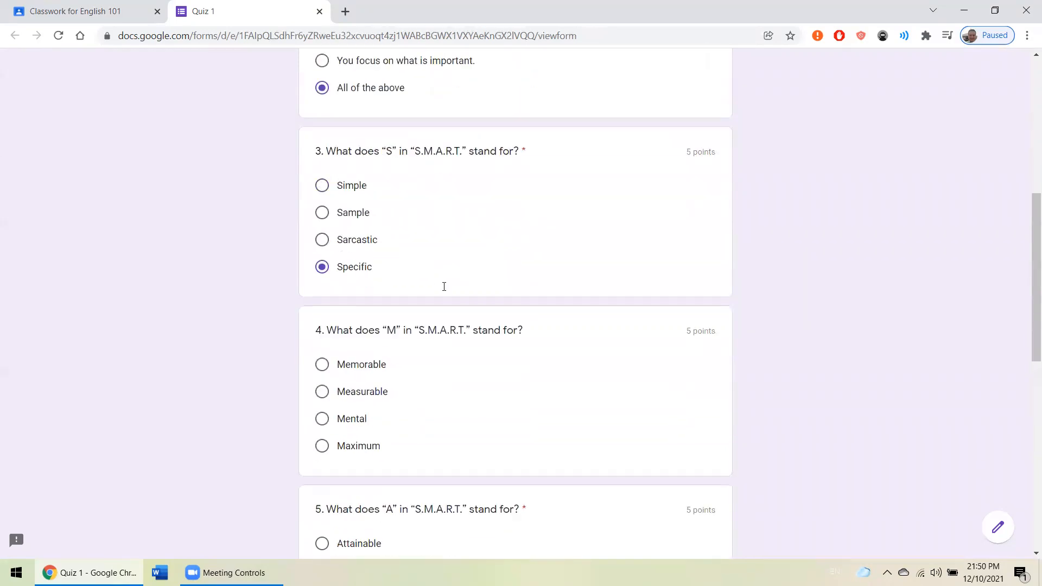
{"action": "left_click", "coordinate": [352, 398]}
{"action": "scroll", "coordinate": [353, 399], "scroll_direction": "down", "scroll_amount": 5}
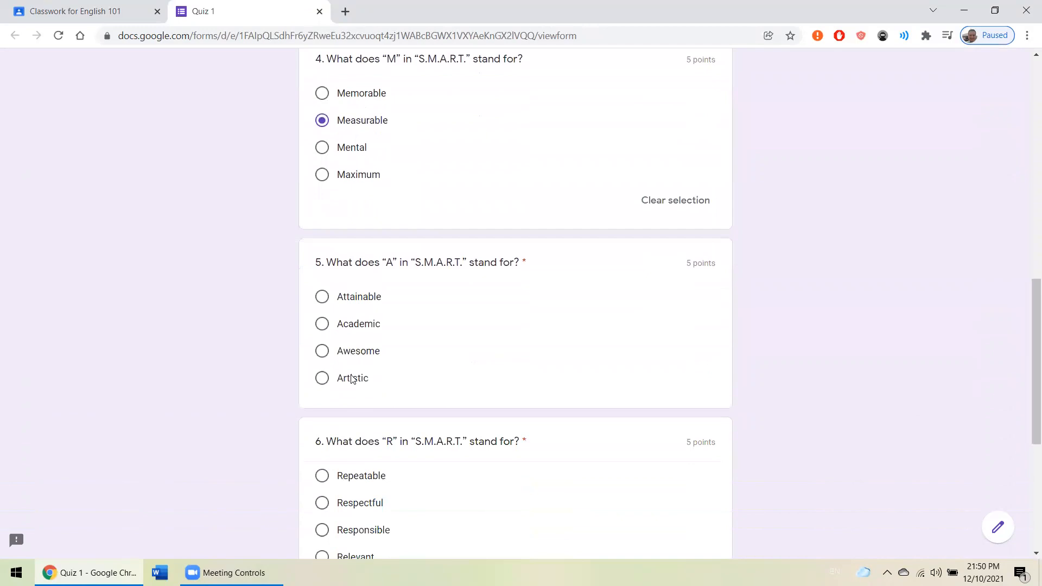
{"action": "left_click", "coordinate": [352, 299]}
{"action": "scroll", "coordinate": [361, 326], "scroll_direction": "down", "scroll_amount": 2}
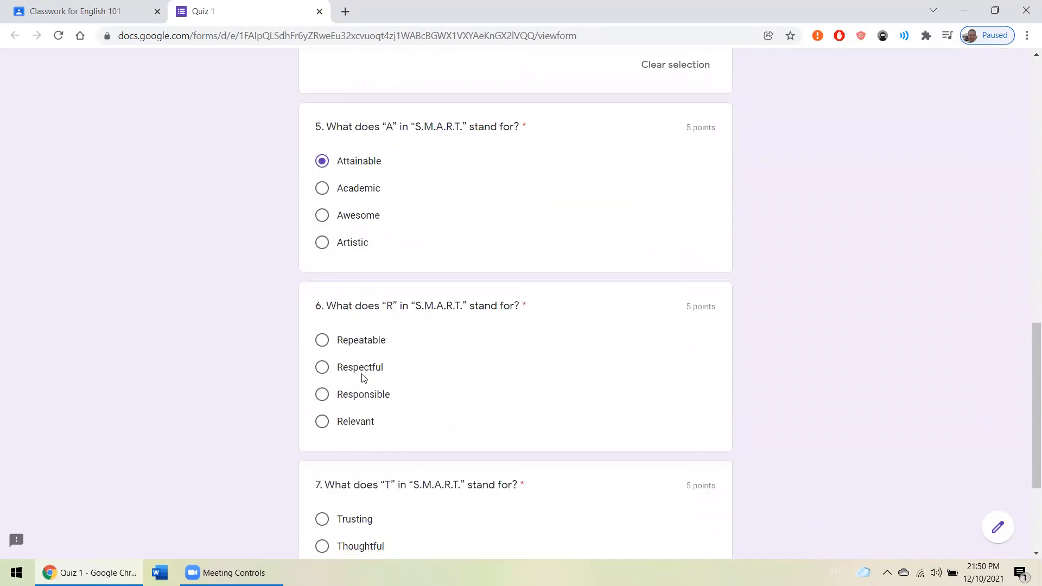
{"action": "left_click", "coordinate": [359, 421]}
{"action": "scroll", "coordinate": [358, 421], "scroll_direction": "down", "scroll_amount": 3}
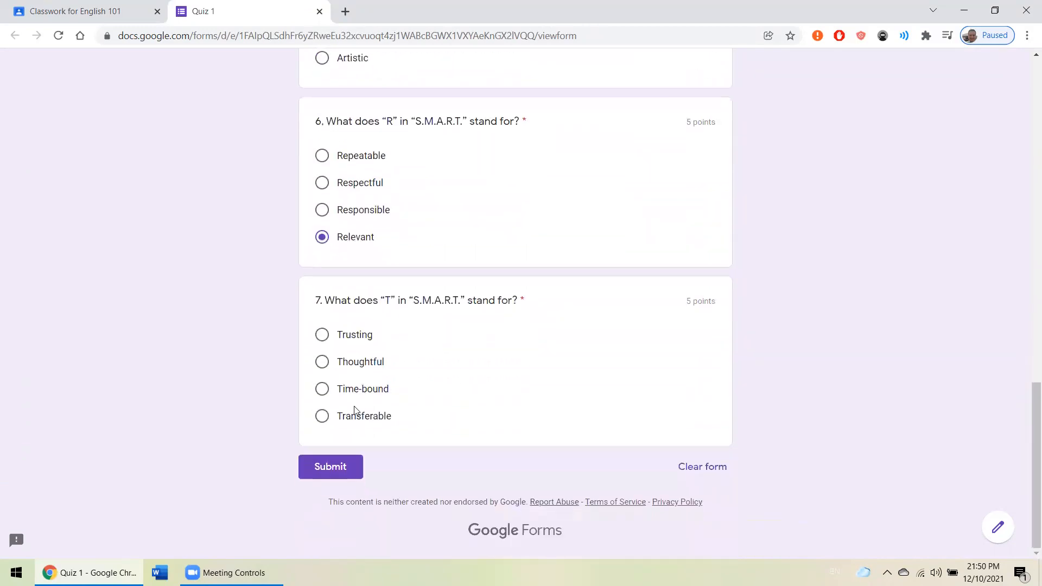
{"action": "left_click", "coordinate": [355, 390]}
- Review the answers in the Quiz 1 form, submit the response and view its score
{"action": "scroll", "coordinate": [486, 335], "scroll_direction": "up", "scroll_amount": 8}
{"action": "scroll", "coordinate": [486, 335], "scroll_direction": "up", "scroll_amount": 6}
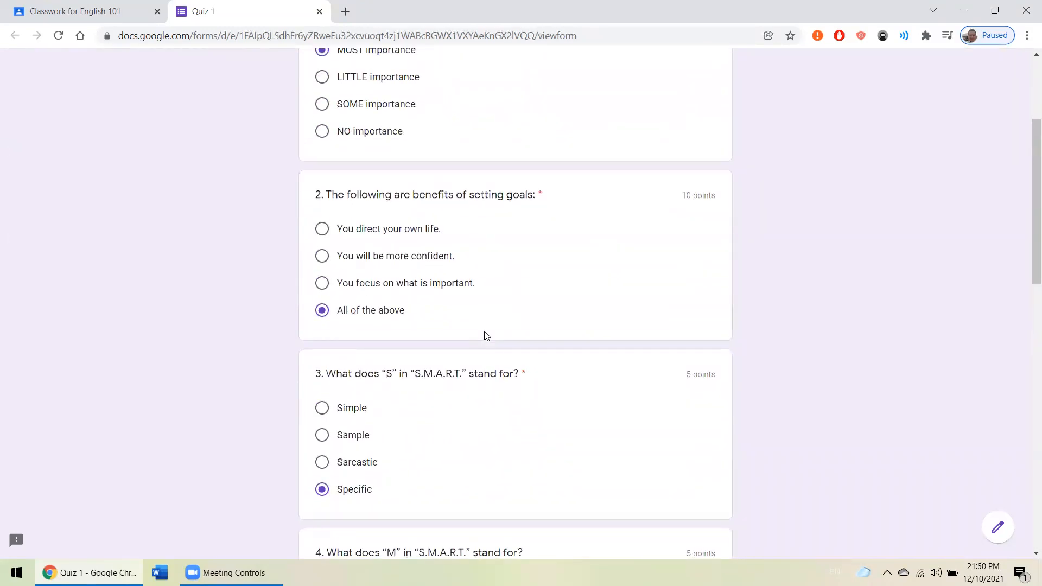
{"action": "scroll", "coordinate": [467, 319], "scroll_direction": "up", "scroll_amount": 3}
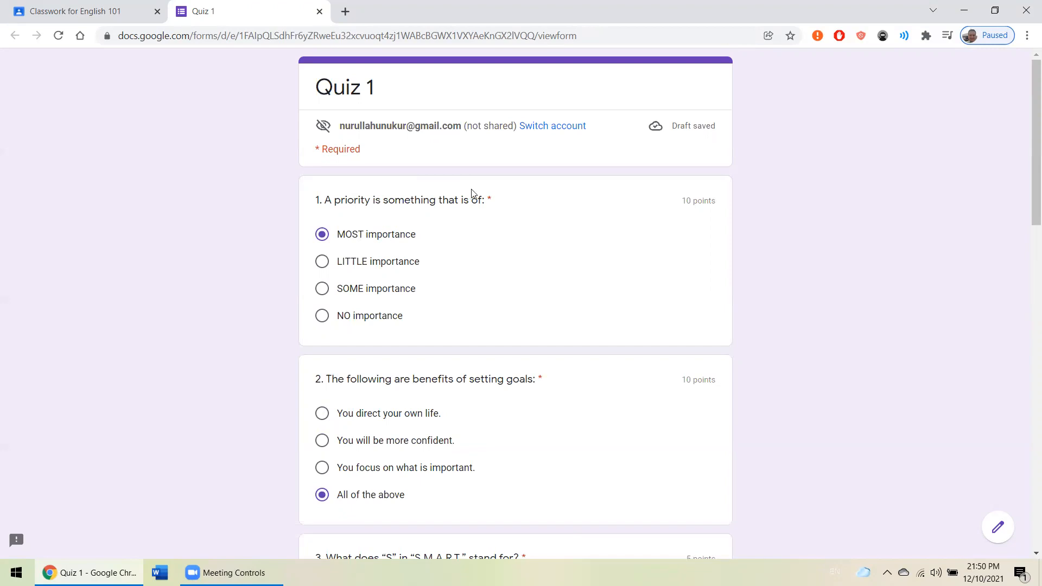
{"action": "scroll", "coordinate": [491, 199], "scroll_direction": "down", "scroll_amount": 2}
{"action": "scroll", "coordinate": [491, 199], "scroll_direction": "down", "scroll_amount": 10}
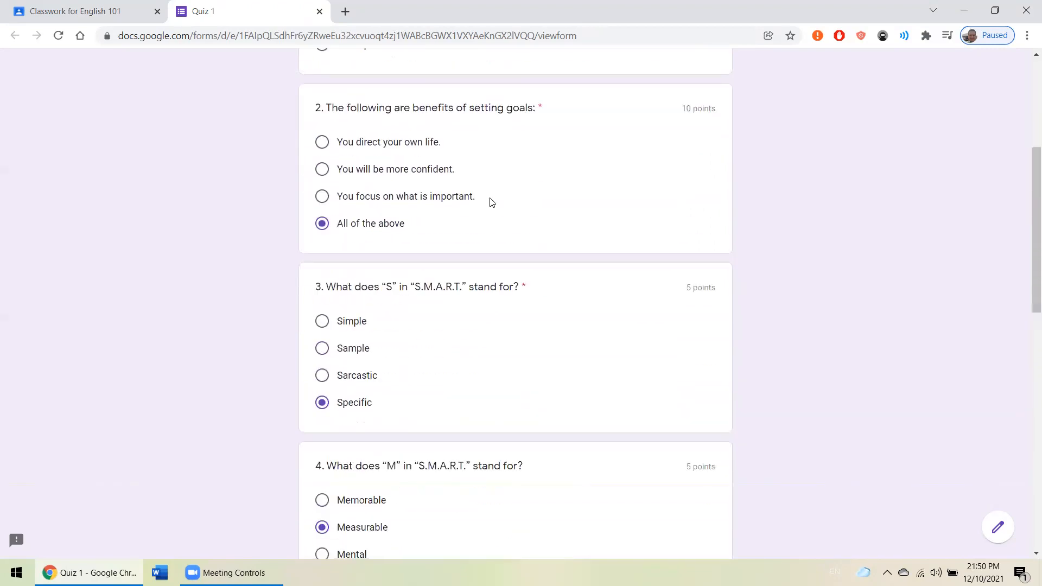
{"action": "scroll", "coordinate": [490, 202], "scroll_direction": "down", "scroll_amount": 3}
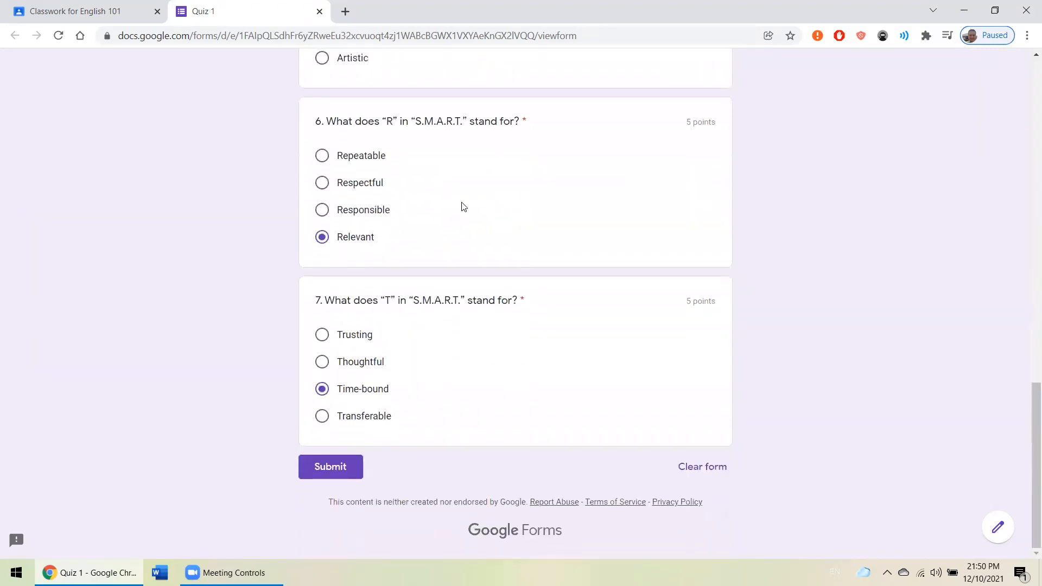
{"action": "left_click", "coordinate": [354, 461]}
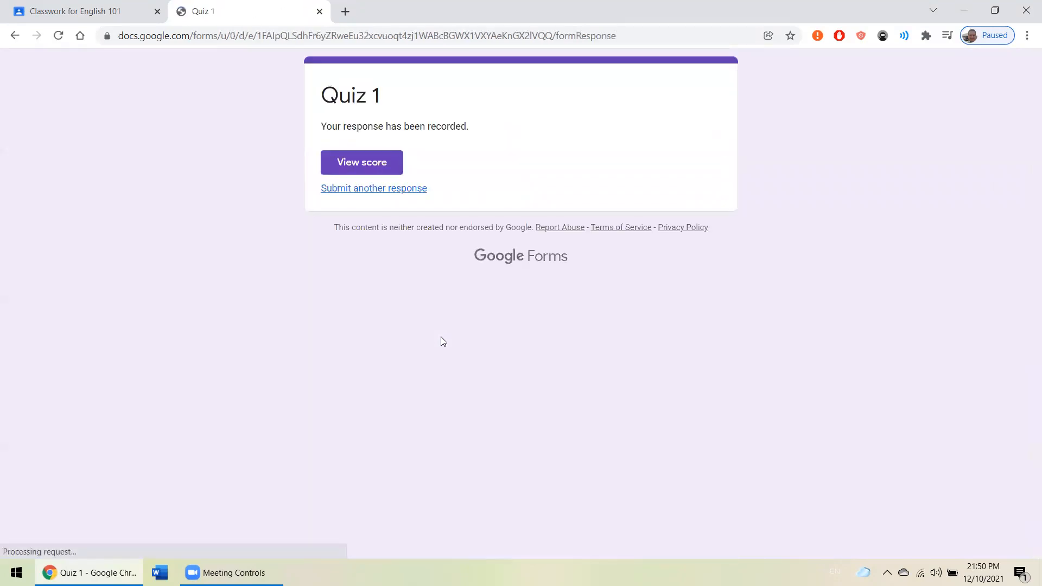
{"action": "left_click", "coordinate": [363, 168]}
- Close the Quiz 1 results and return from the classwork to the English 101 class stream
{"action": "left_click", "coordinate": [319, 12]}
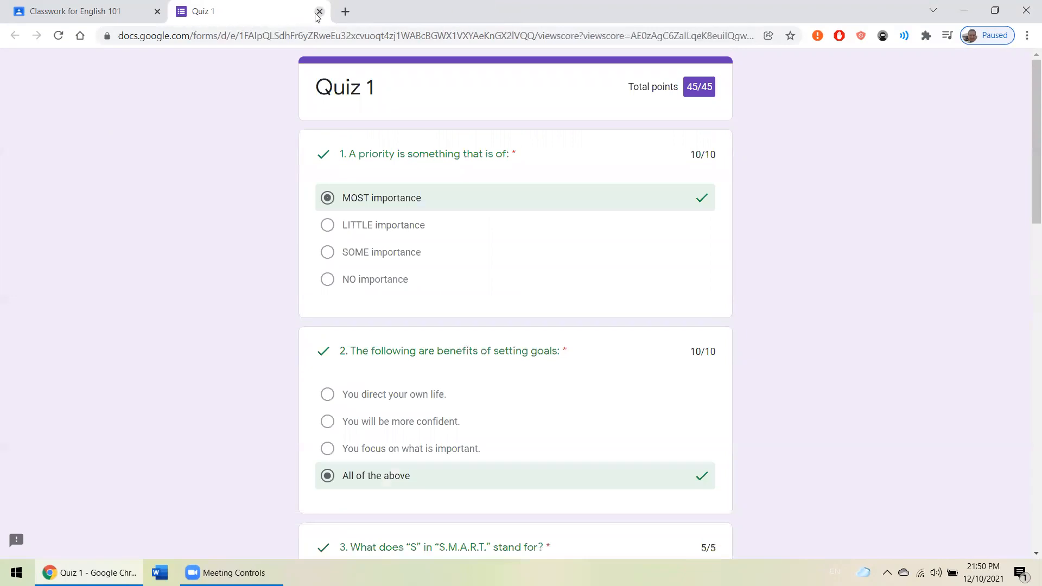
{"action": "left_click", "coordinate": [319, 11]}
{"action": "scroll", "coordinate": [382, 167], "scroll_direction": "down", "scroll_amount": 3}
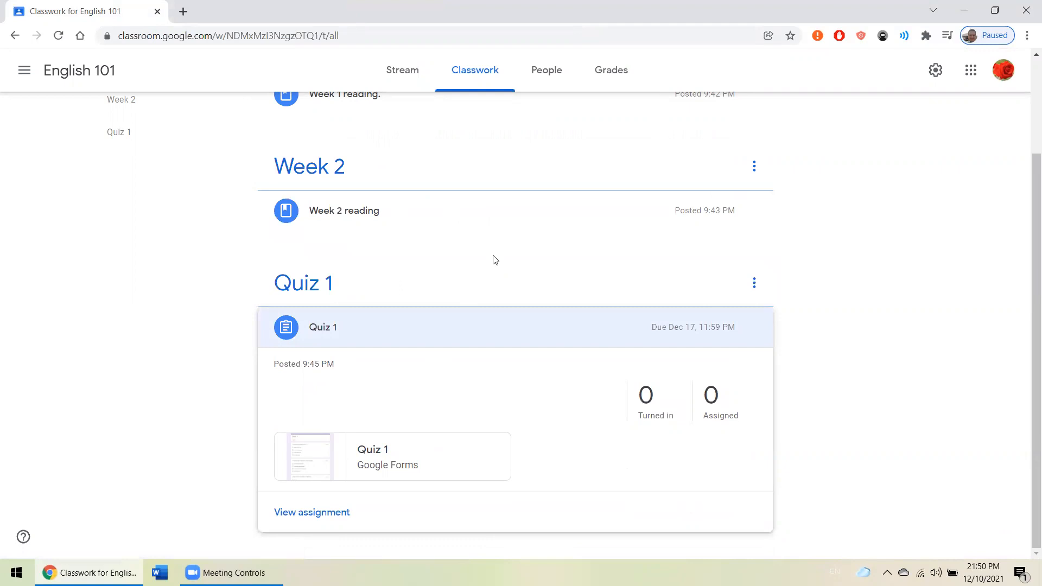
{"action": "scroll", "coordinate": [495, 260], "scroll_direction": "up", "scroll_amount": 5}
{"action": "left_click", "coordinate": [87, 69]}
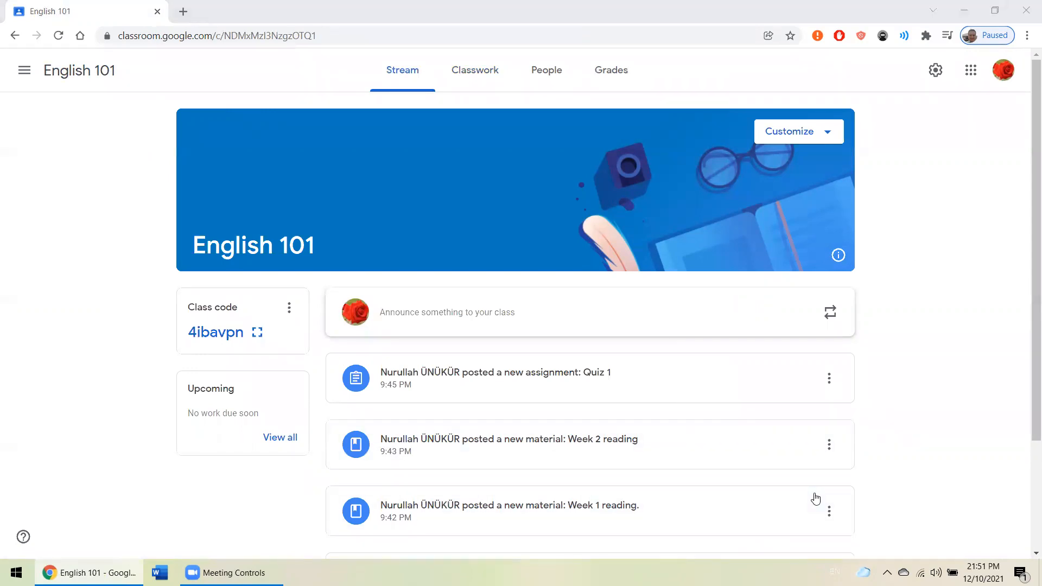
{"action": "left_click", "coordinate": [927, 275]}
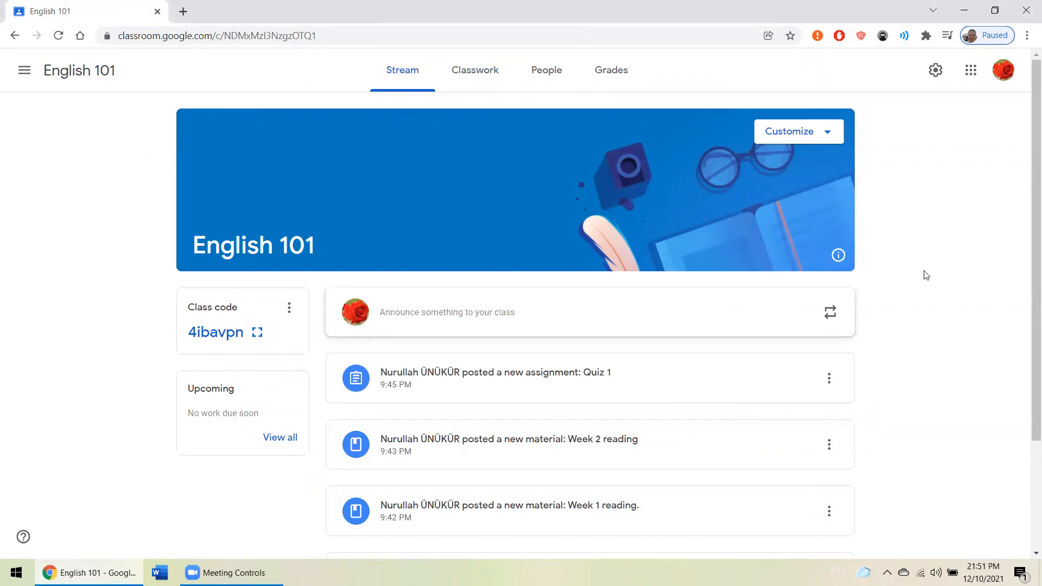